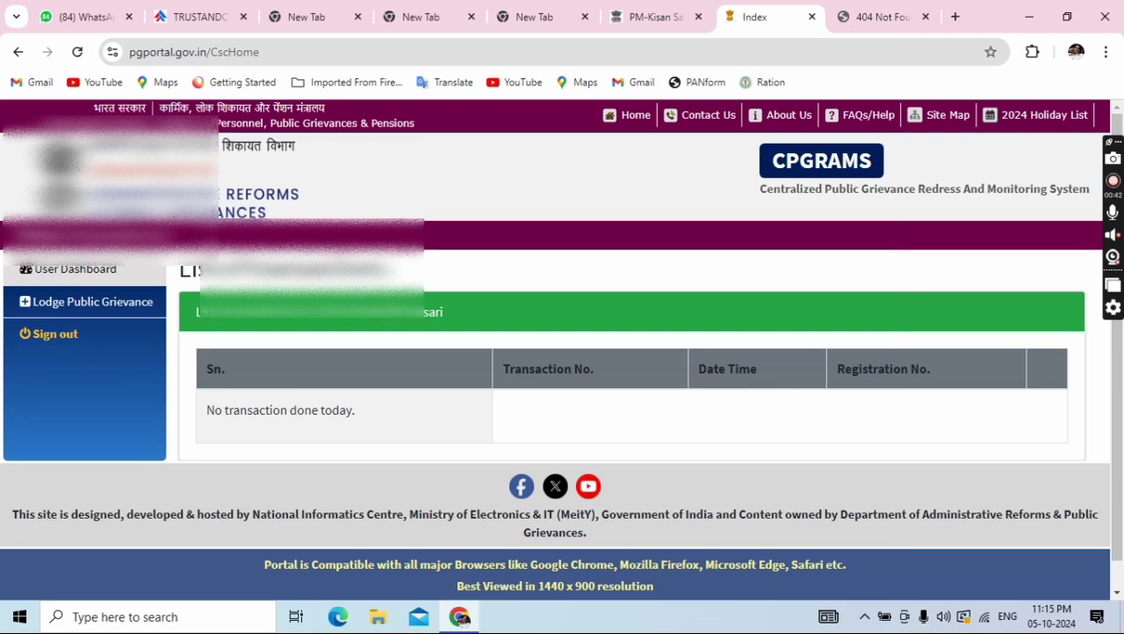
scroll(262, 350, down, 1)
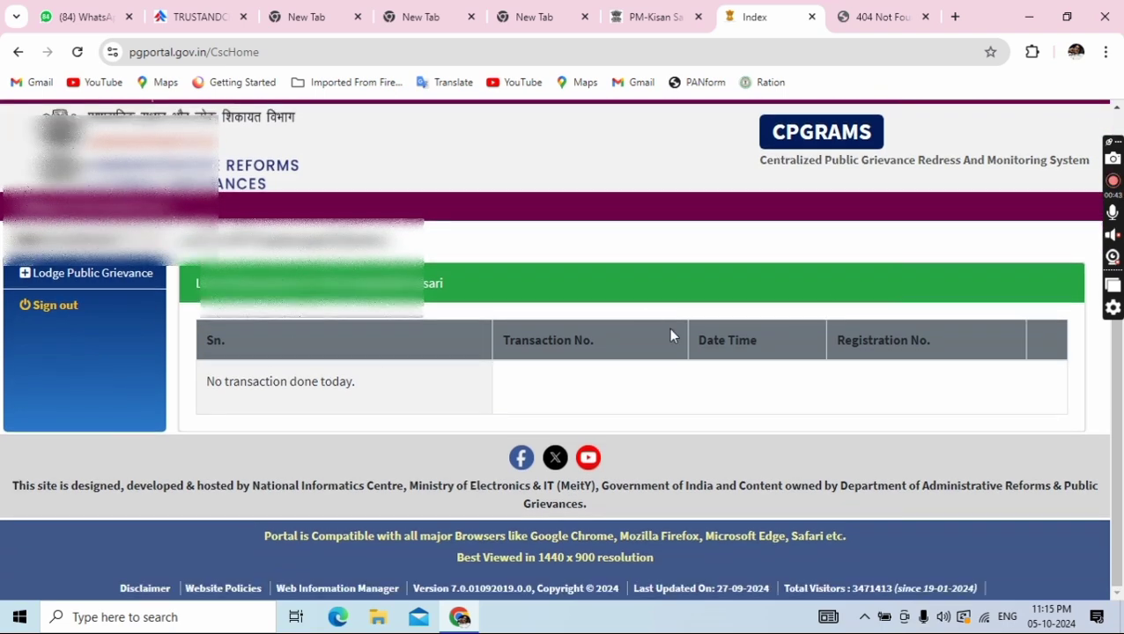
scroll(634, 353, up, 1)
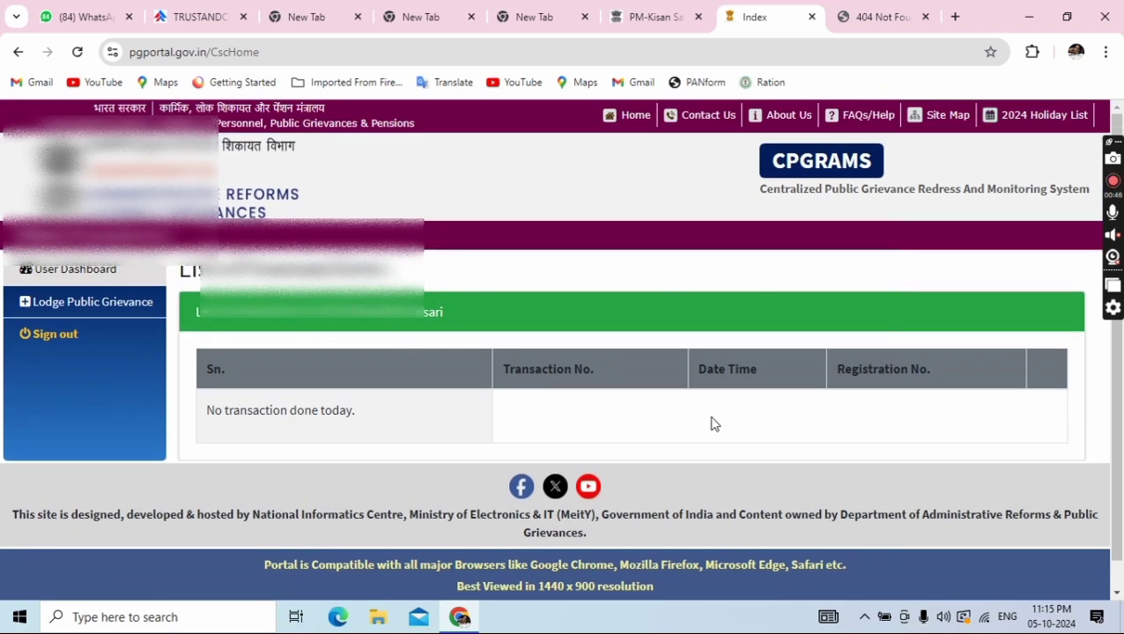
scroll(700, 414, down, 1)
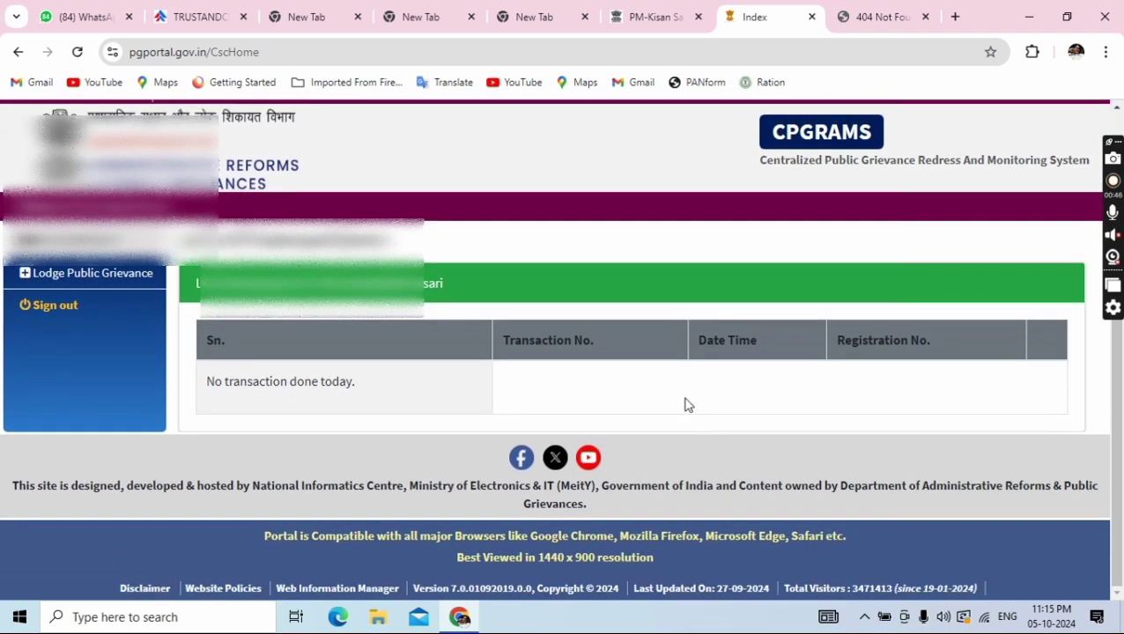
triple_click(299, 385)
click(302, 388)
key(F5)
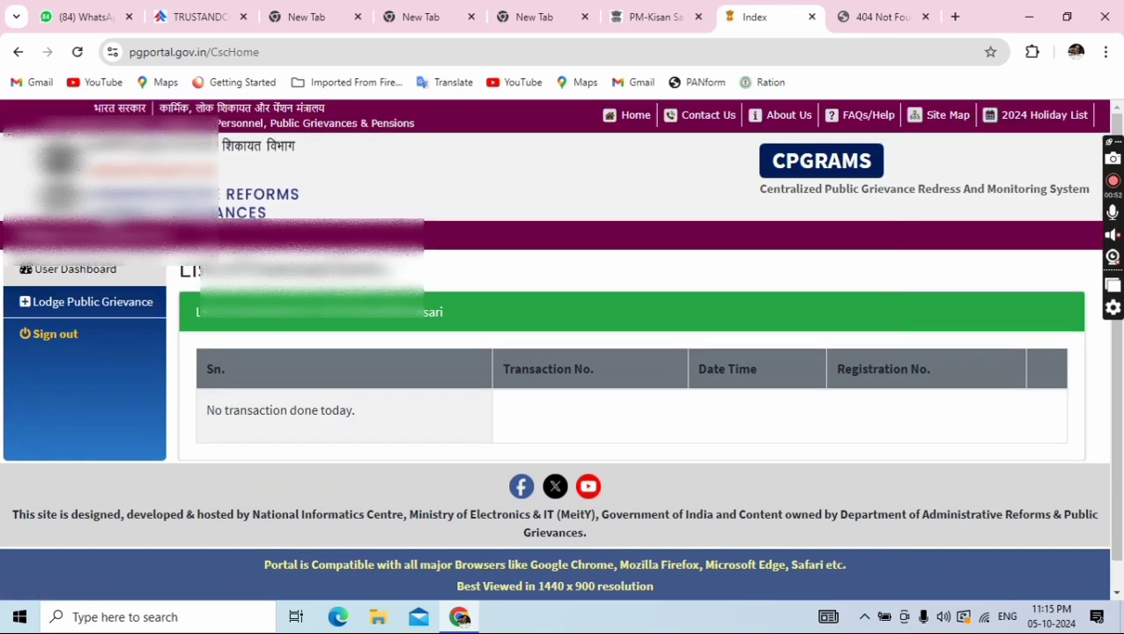
click(88, 276)
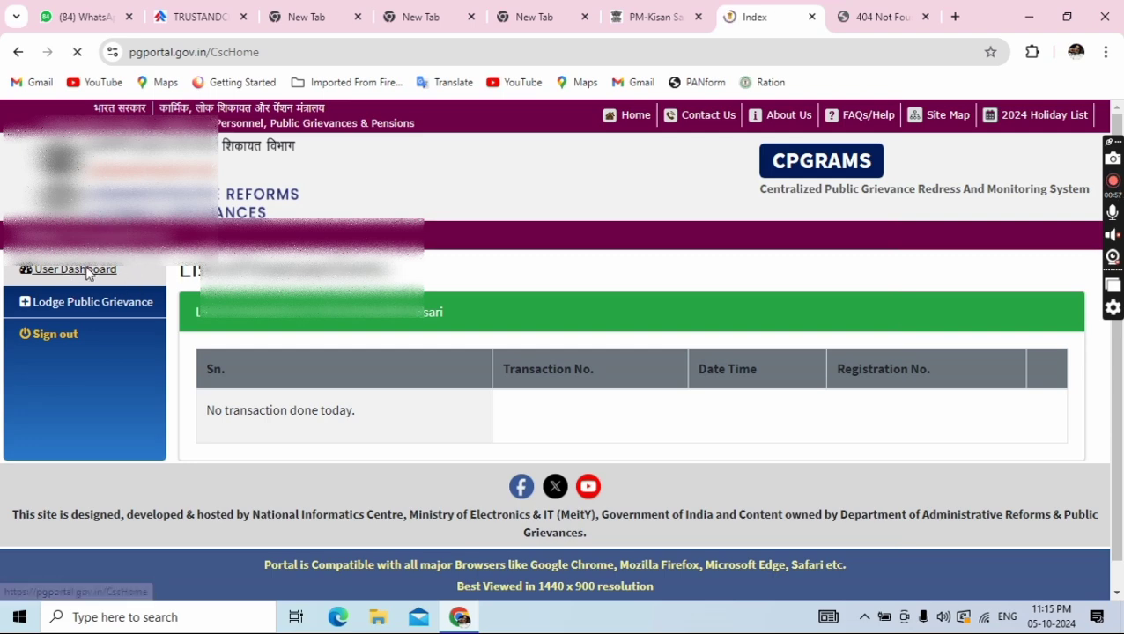
click(98, 310)
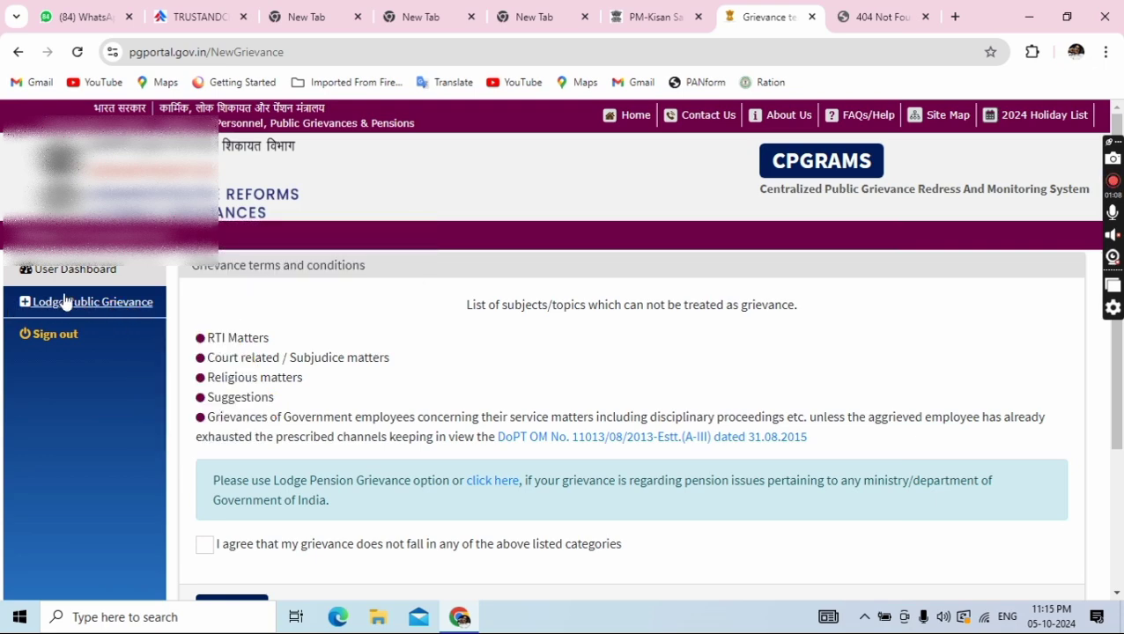
Agree that the grievance falls outside the excluded categories and submit the terms page
scroll(295, 376, down, 1)
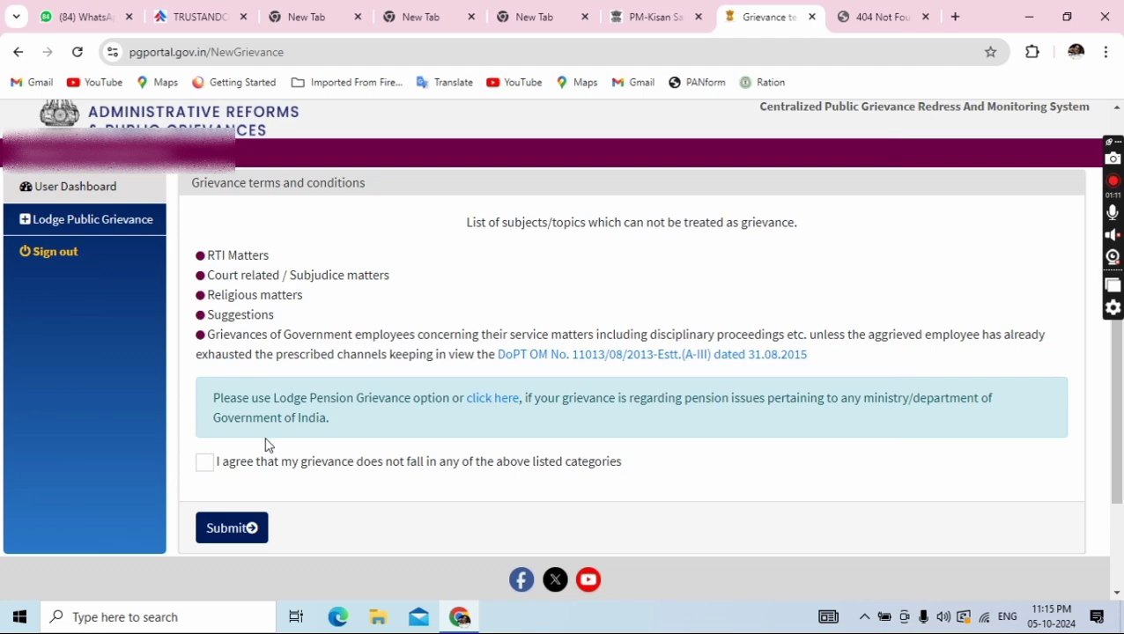
scroll(268, 445, down, 1)
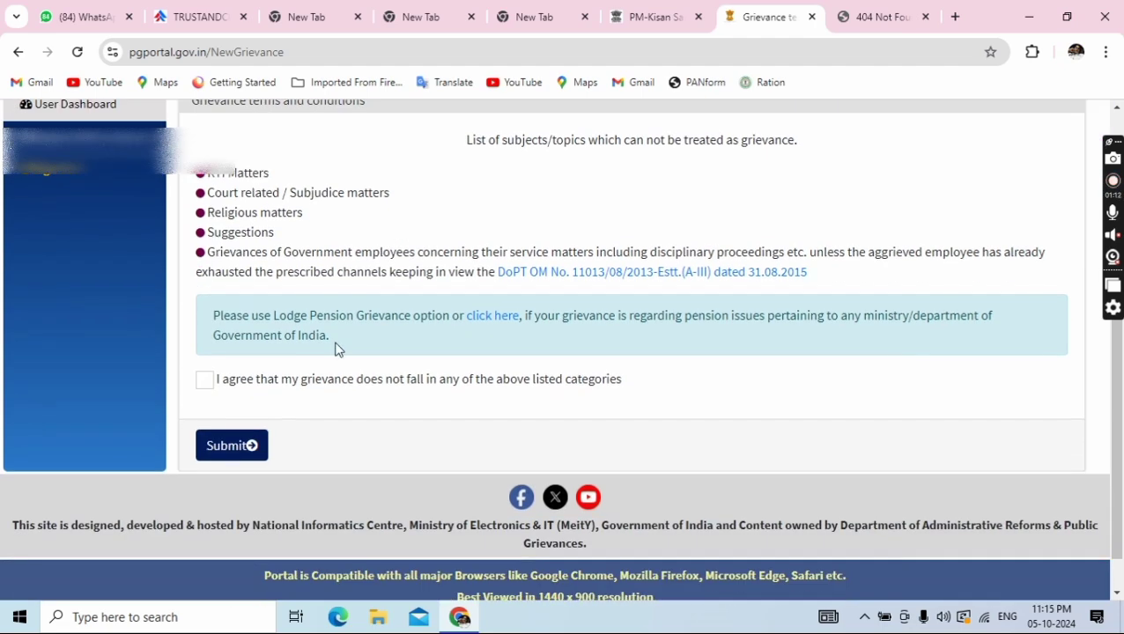
click(205, 380)
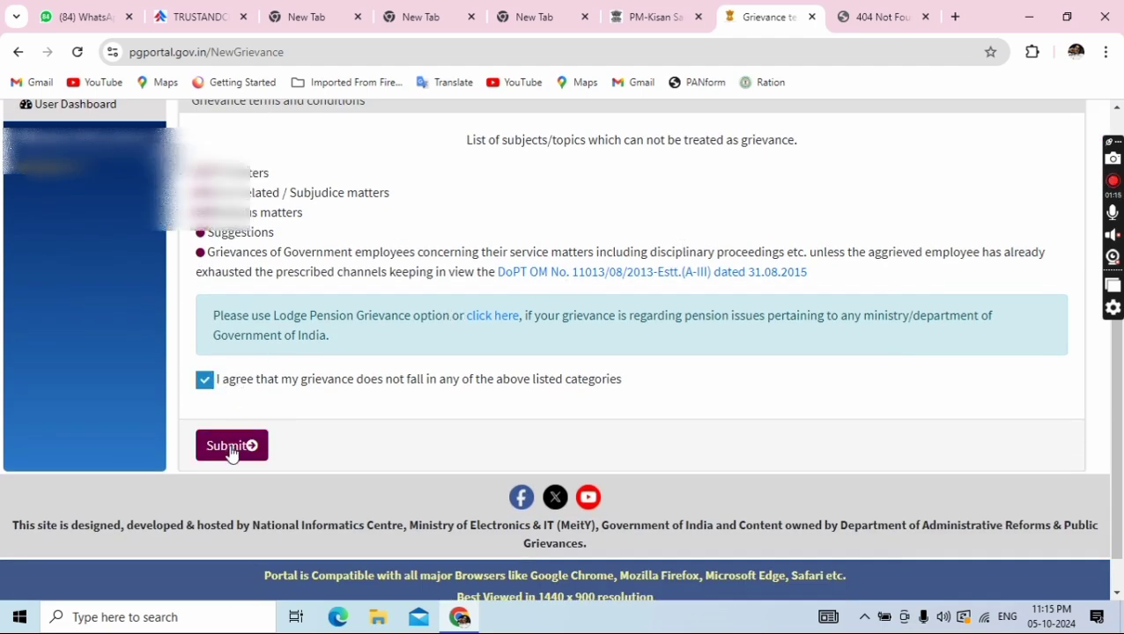
click(231, 447)
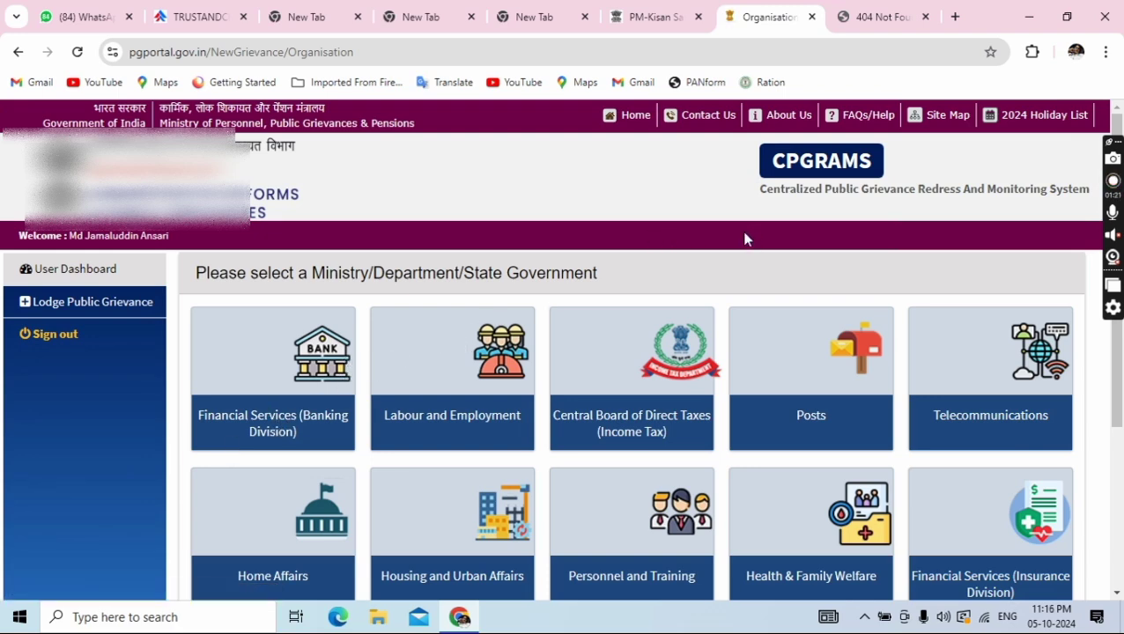
Pick Agriculture and Farmers Welfare from the full list of ministries and departments
scroll(743, 251, down, 2)
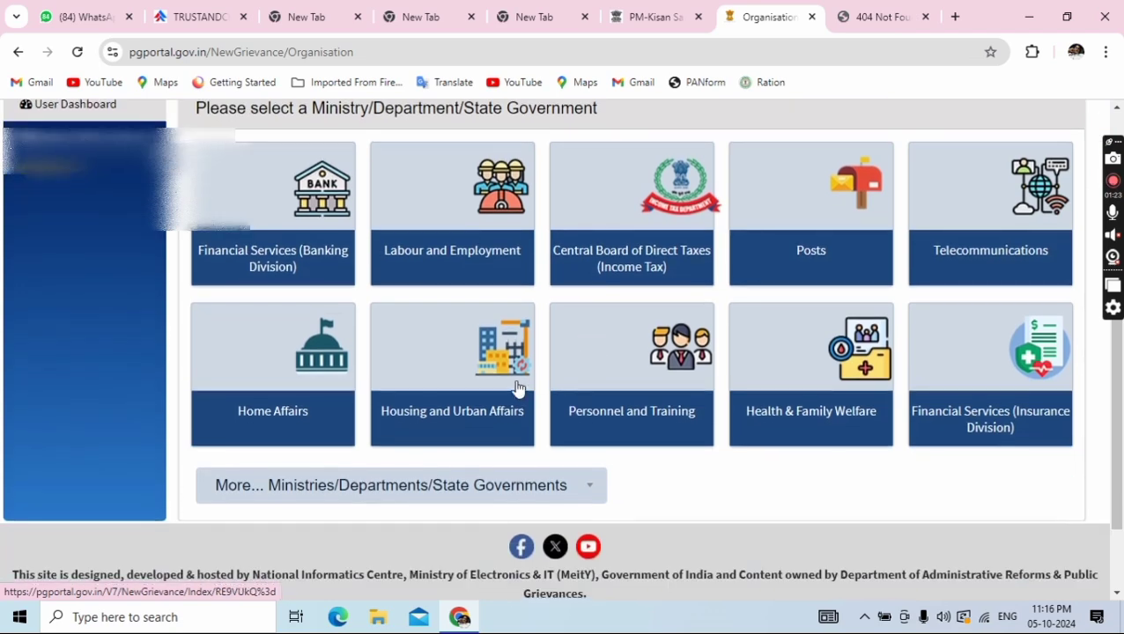
scroll(518, 387, up, 1)
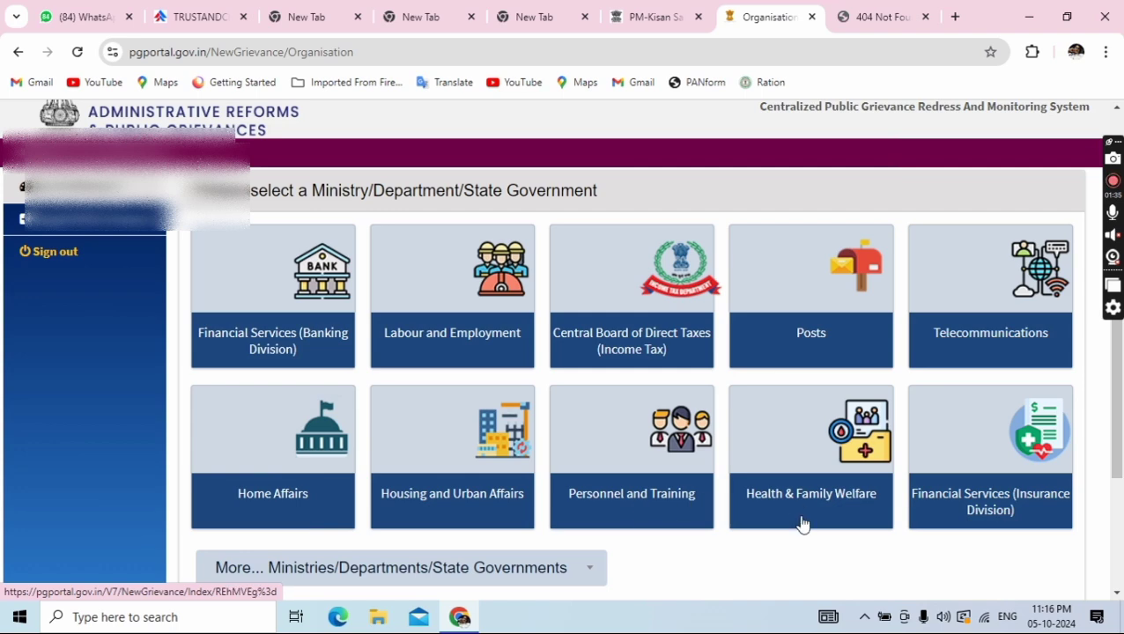
scroll(969, 510, down, 2)
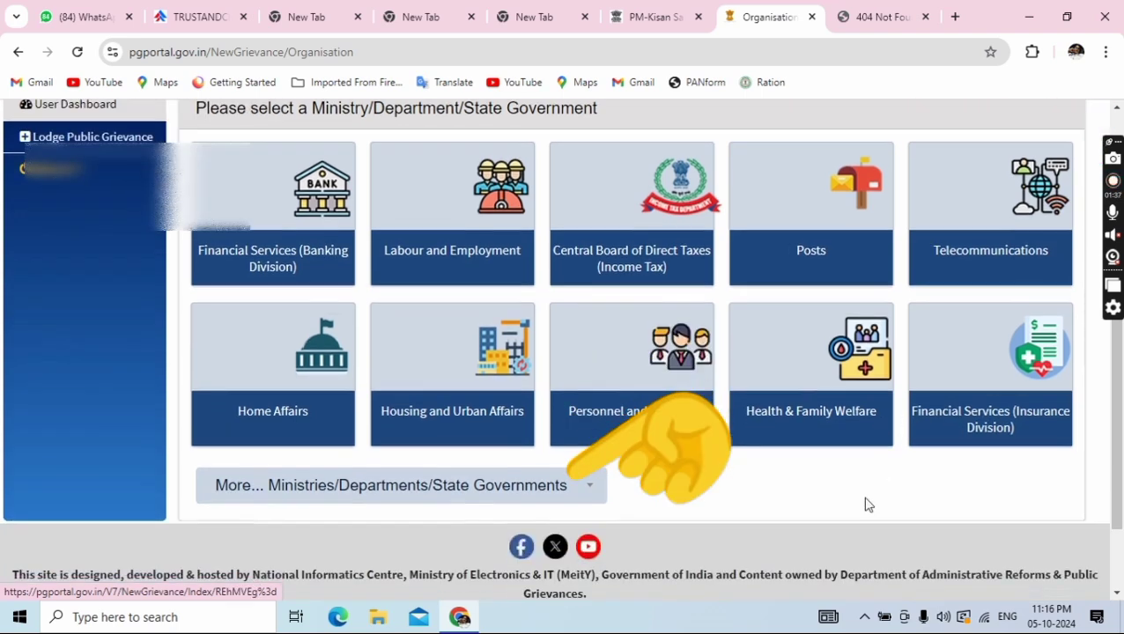
click(523, 491)
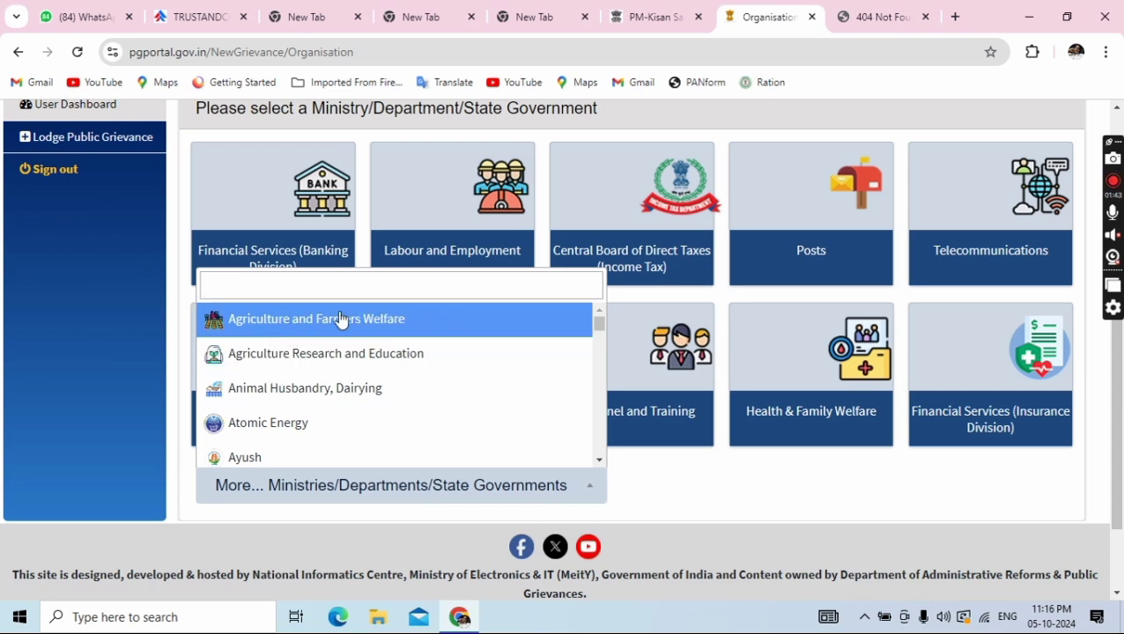
click(605, 520)
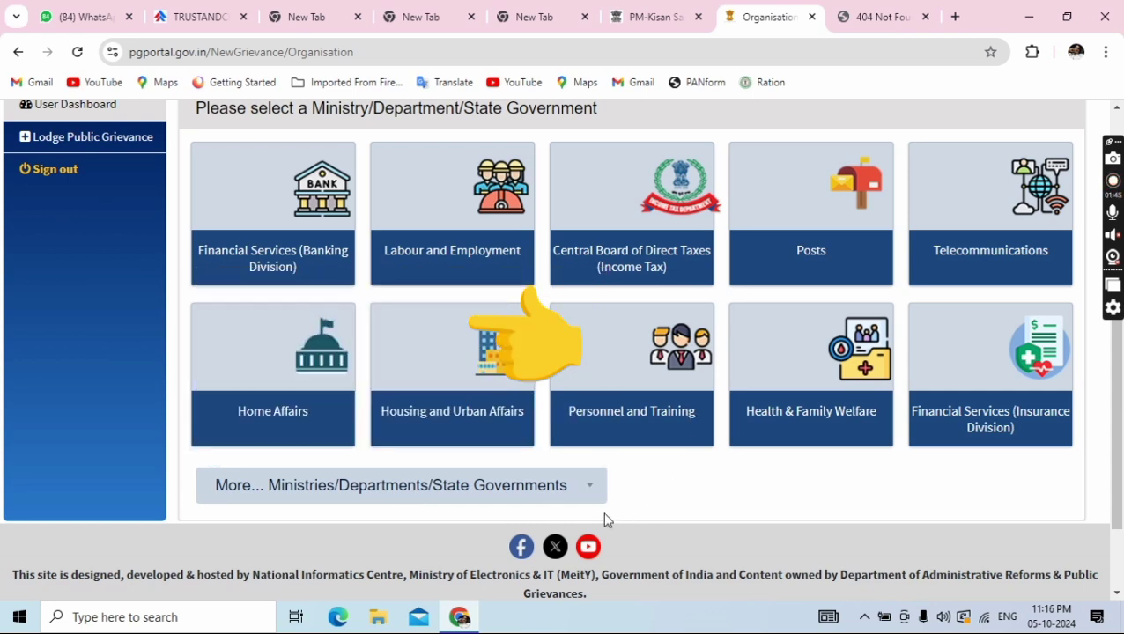
click(429, 491)
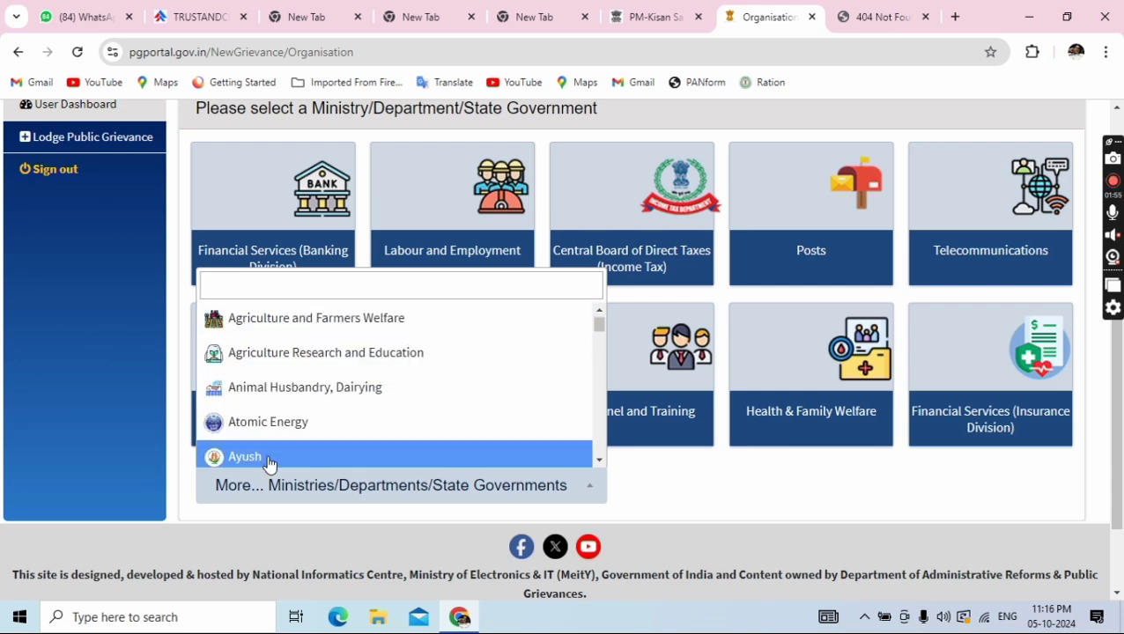
scroll(270, 446, down, 2)
scroll(275, 414, down, 2)
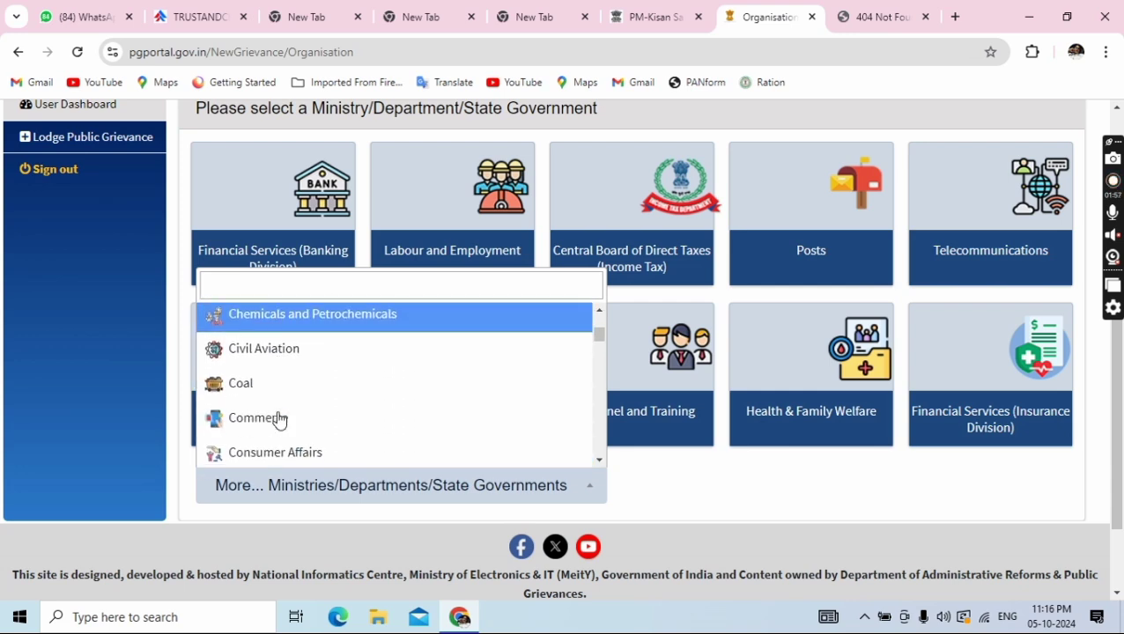
scroll(280, 418, down, 5)
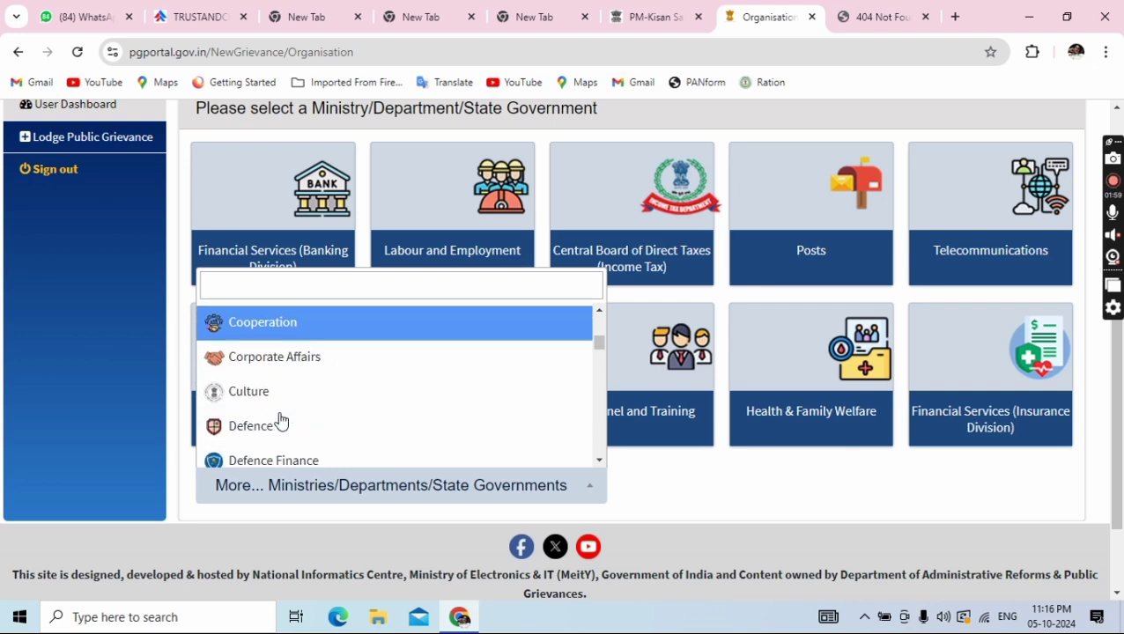
scroll(279, 417, down, 6)
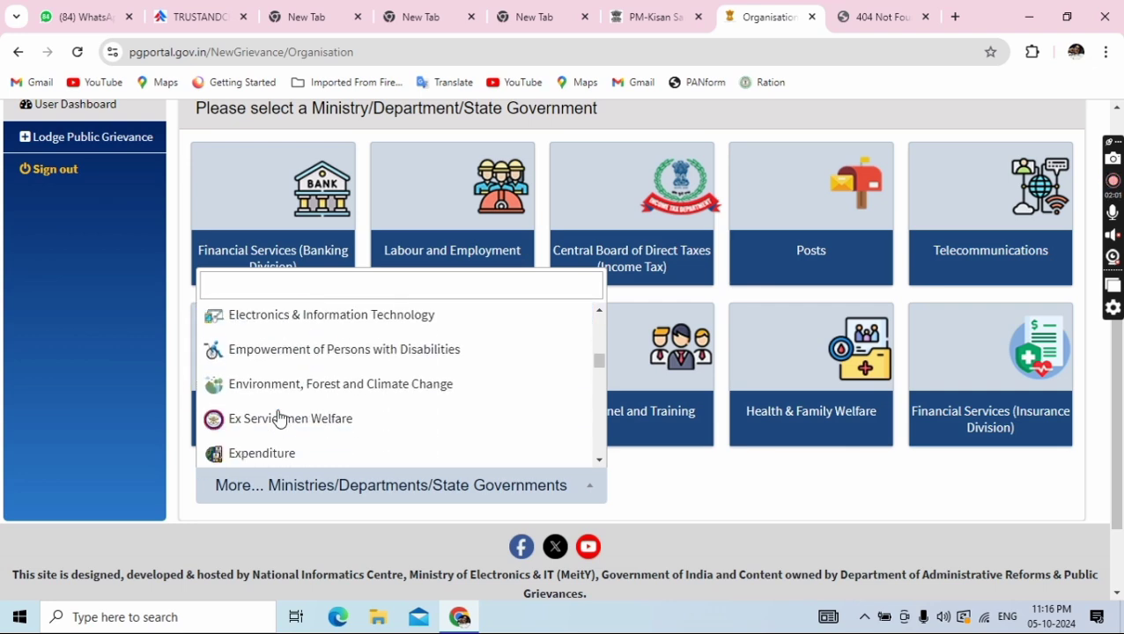
scroll(278, 418, down, 8)
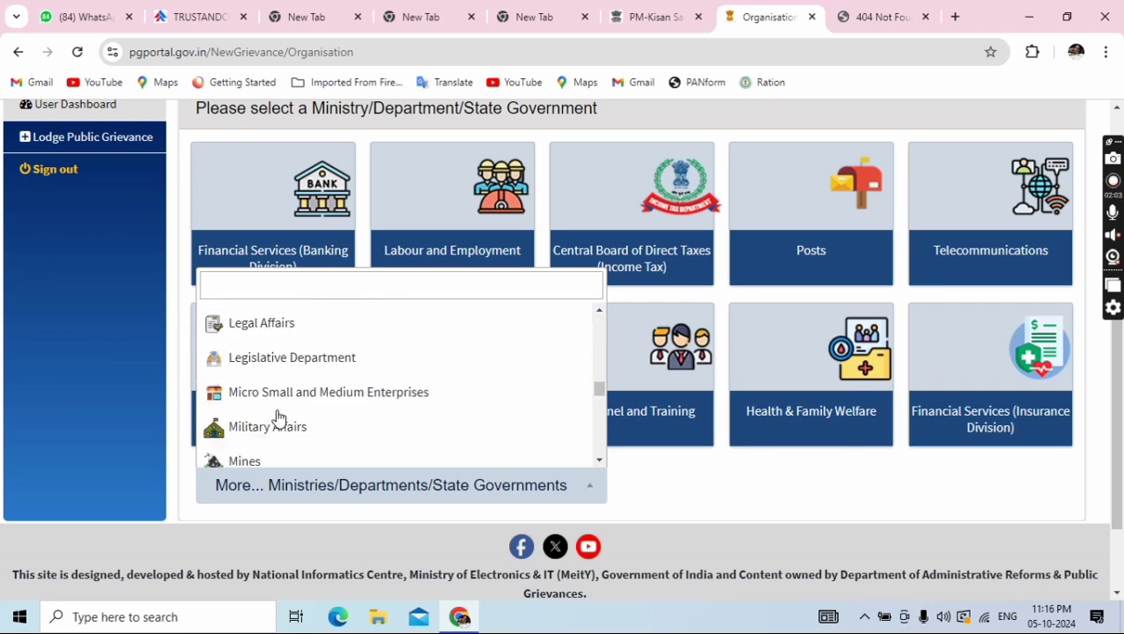
scroll(279, 418, down, 5)
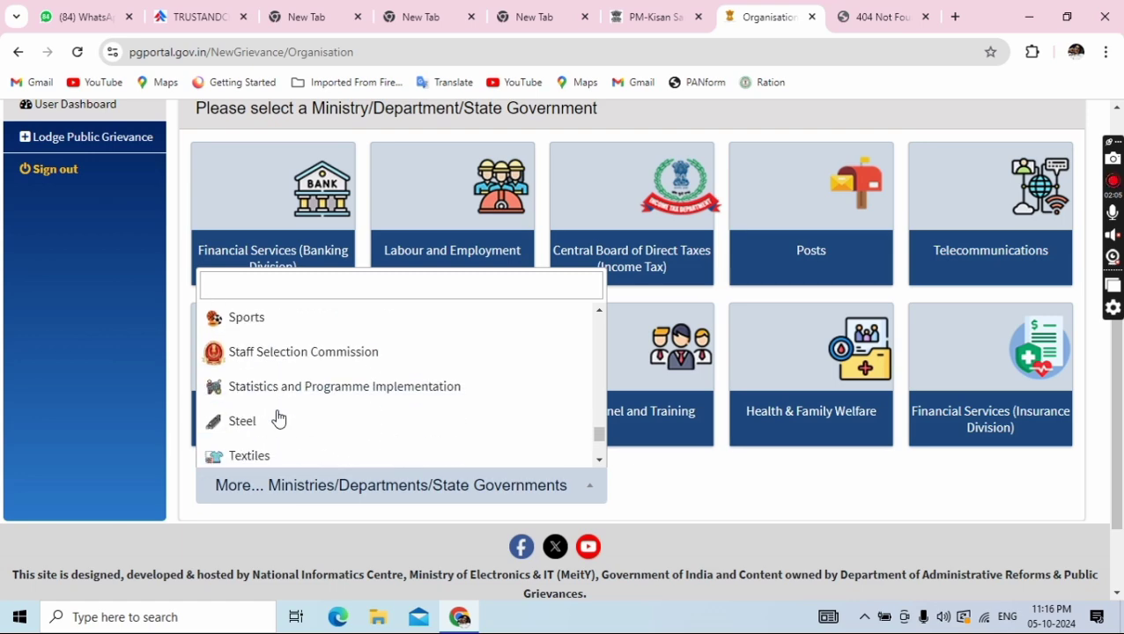
scroll(295, 416, up, 15)
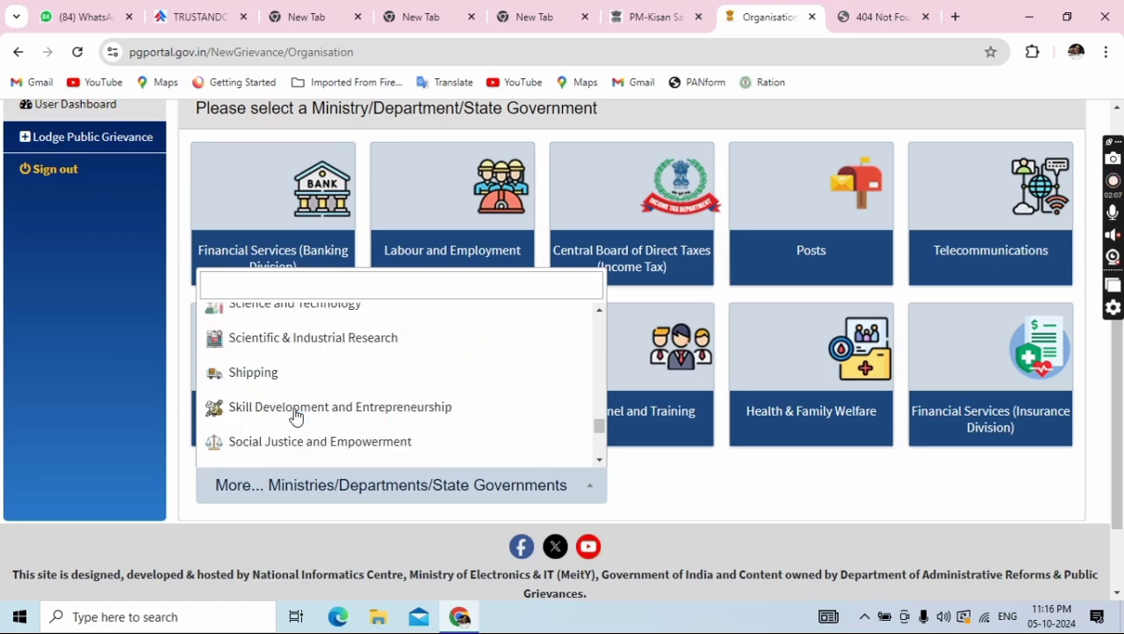
scroll(295, 413, up, 12)
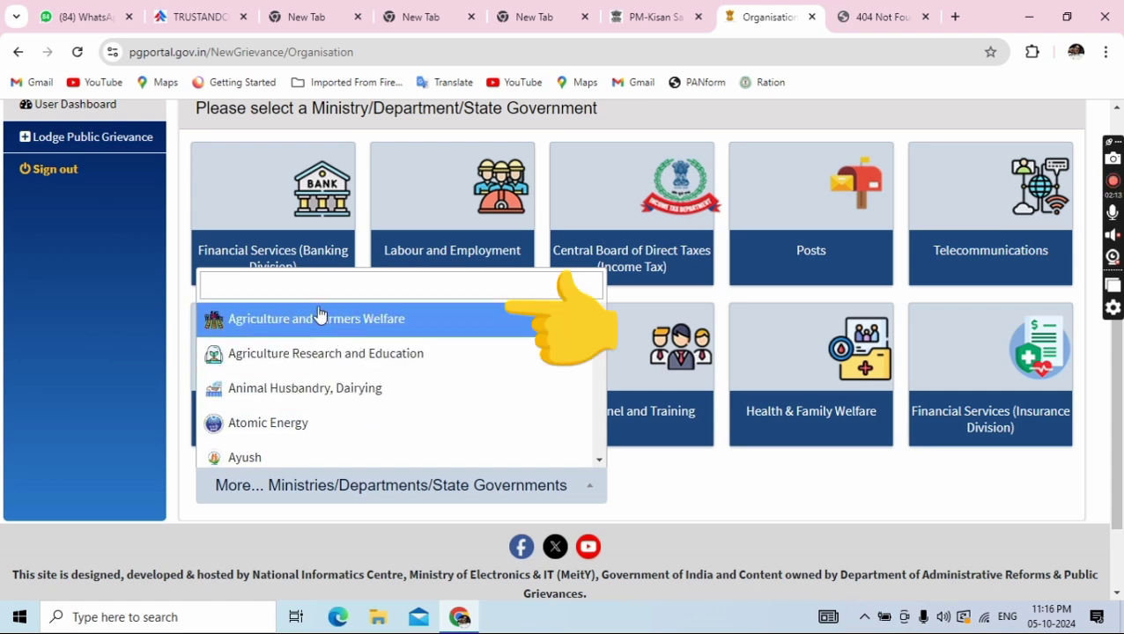
click(275, 323)
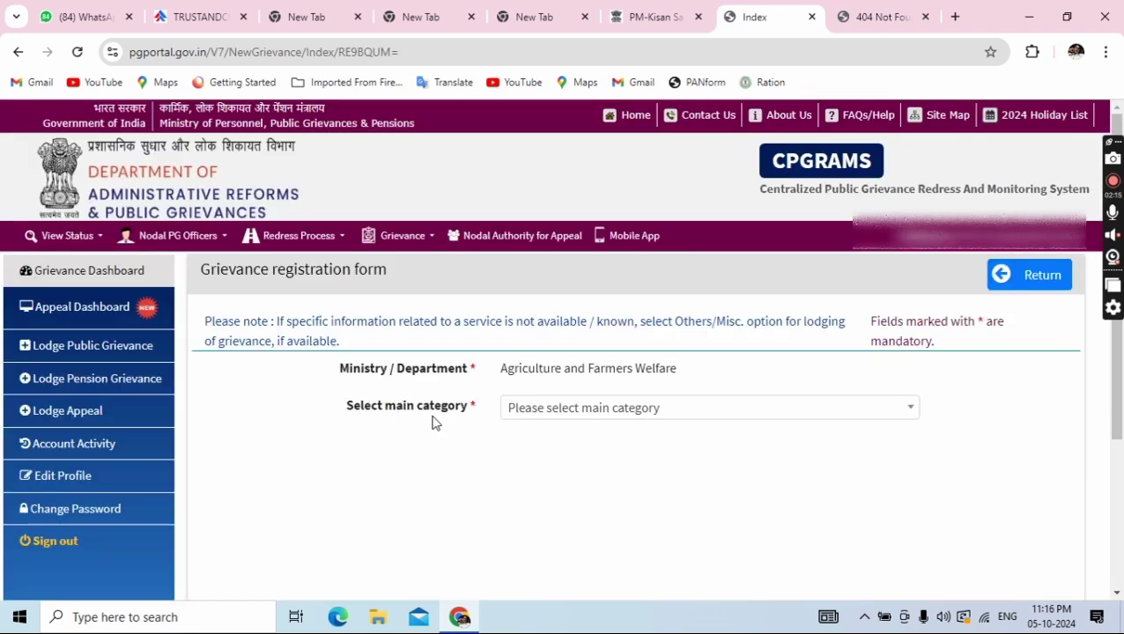
Set the main grievance category to PMKISAN related issues
click(577, 411)
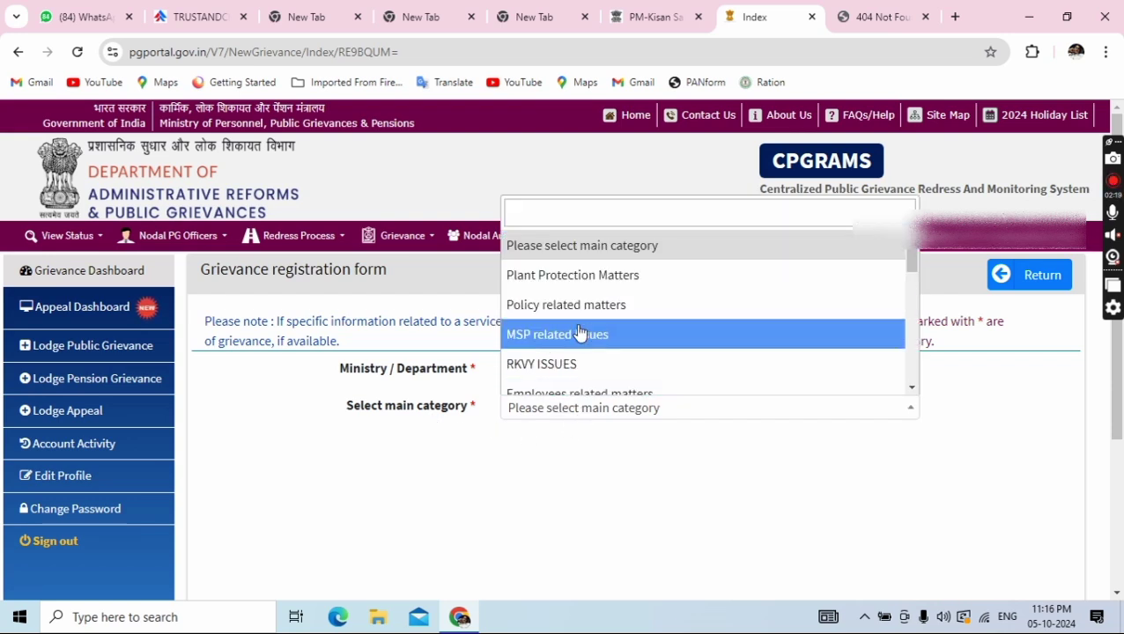
scroll(575, 357, down, 1)
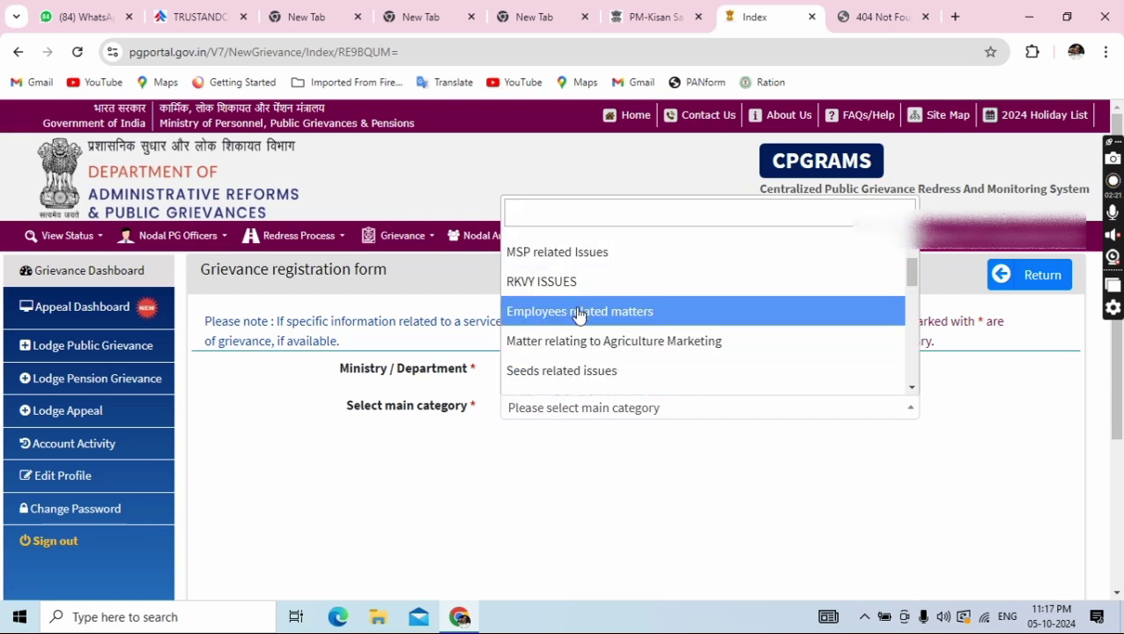
scroll(577, 344, down, 1)
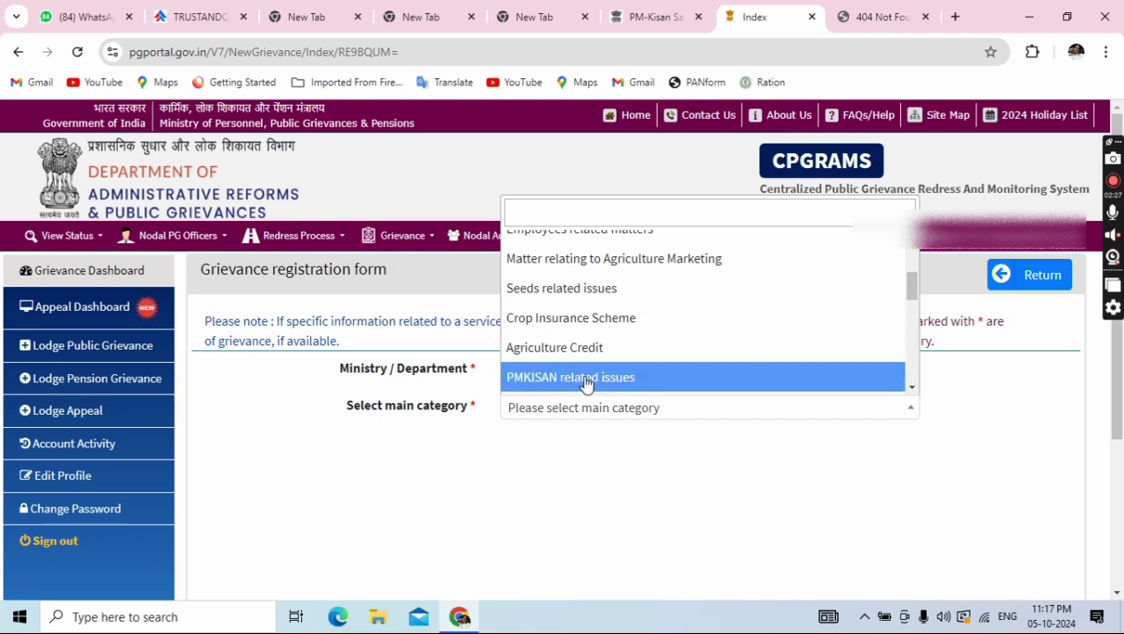
click(582, 381)
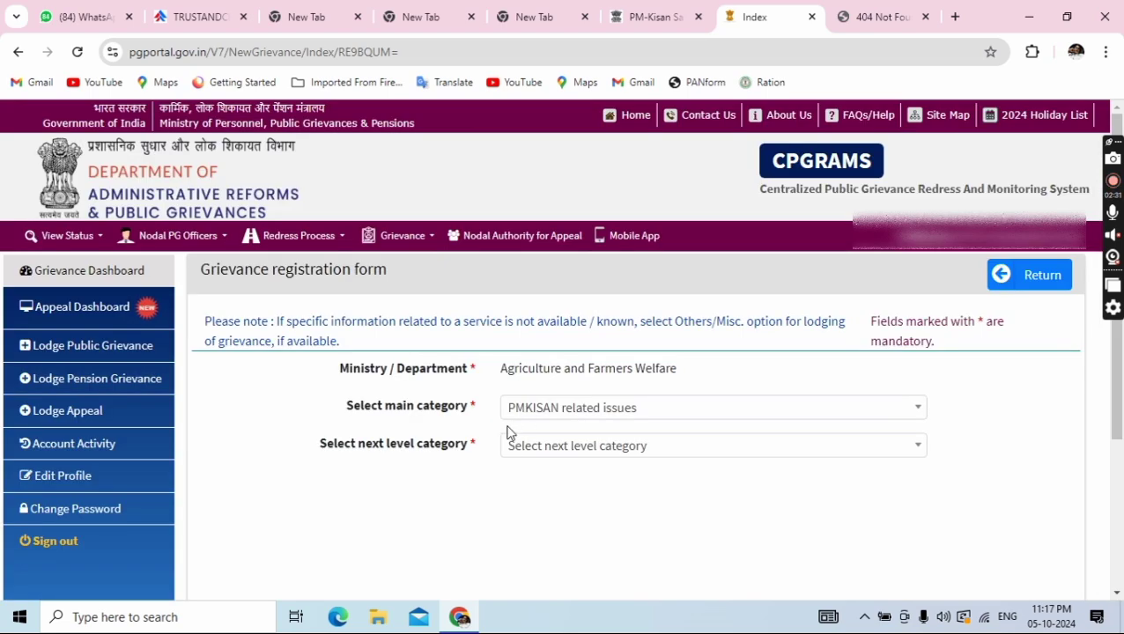
Choose 'Non receipt of PMKISAN Instalments' as the next-level category
scroll(508, 490, down, 1)
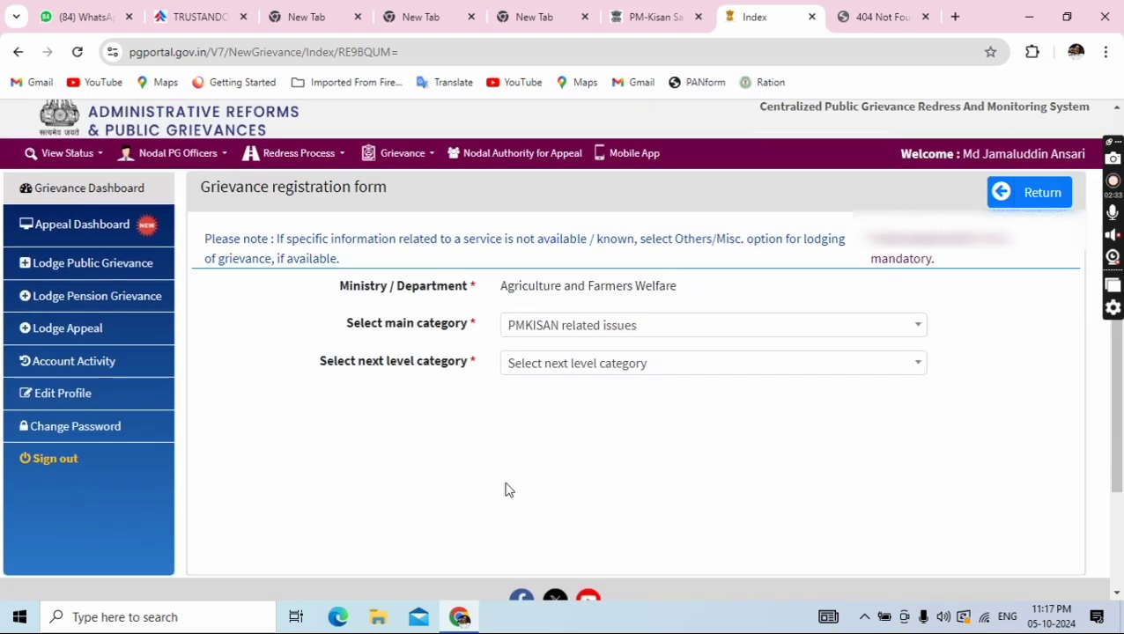
click(584, 364)
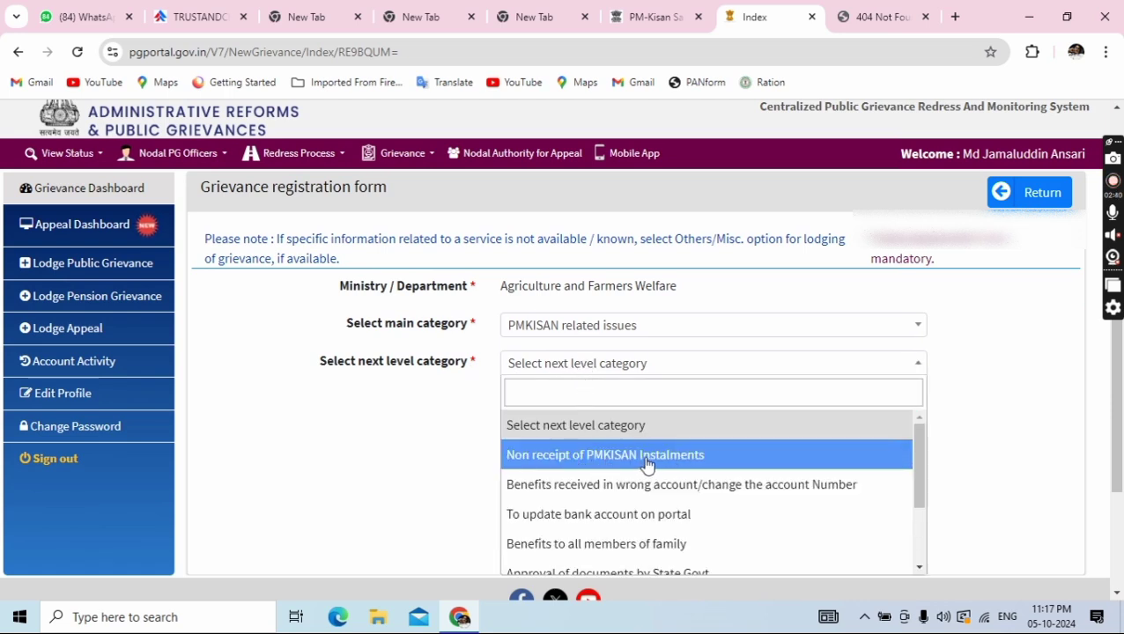
scroll(646, 467, down, 2)
scroll(642, 476, up, 2)
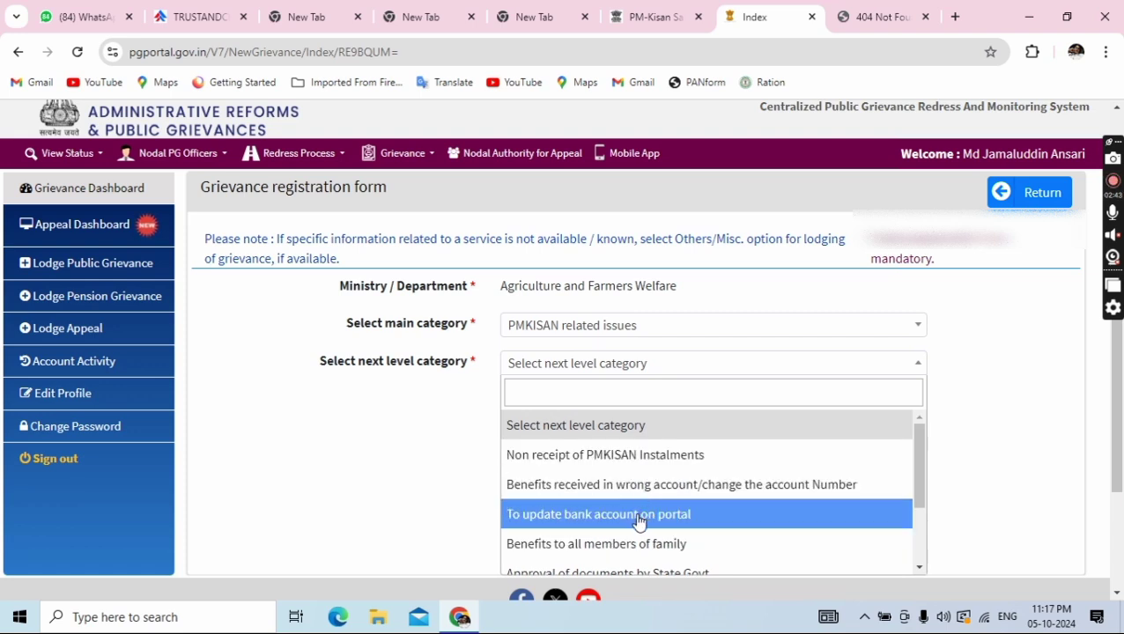
scroll(639, 521, down, 2)
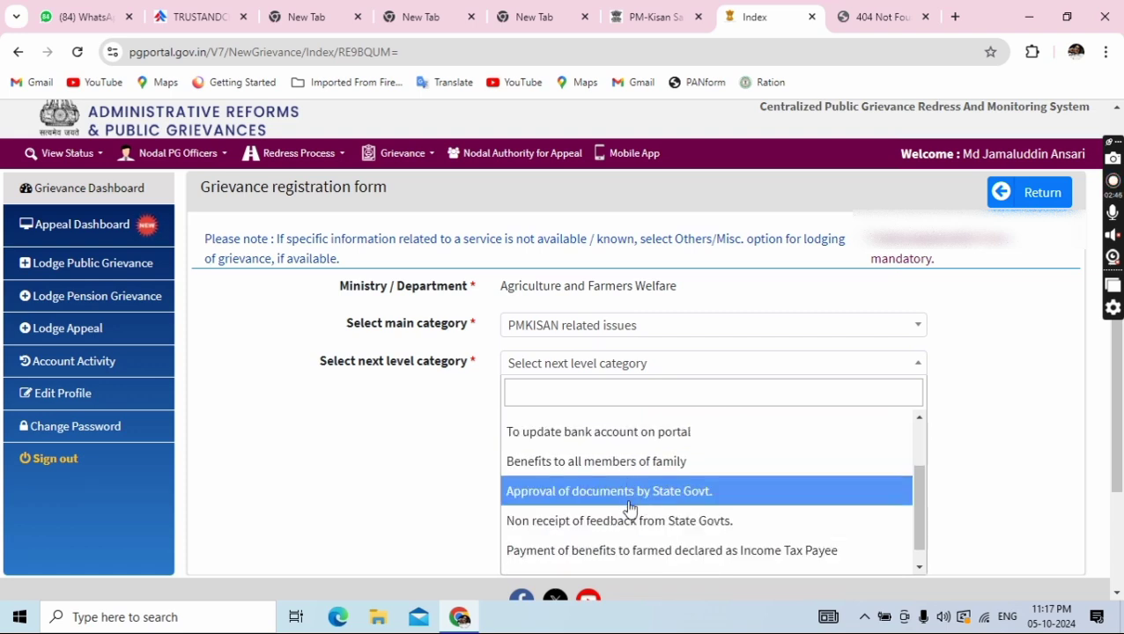
scroll(629, 509, down, 1)
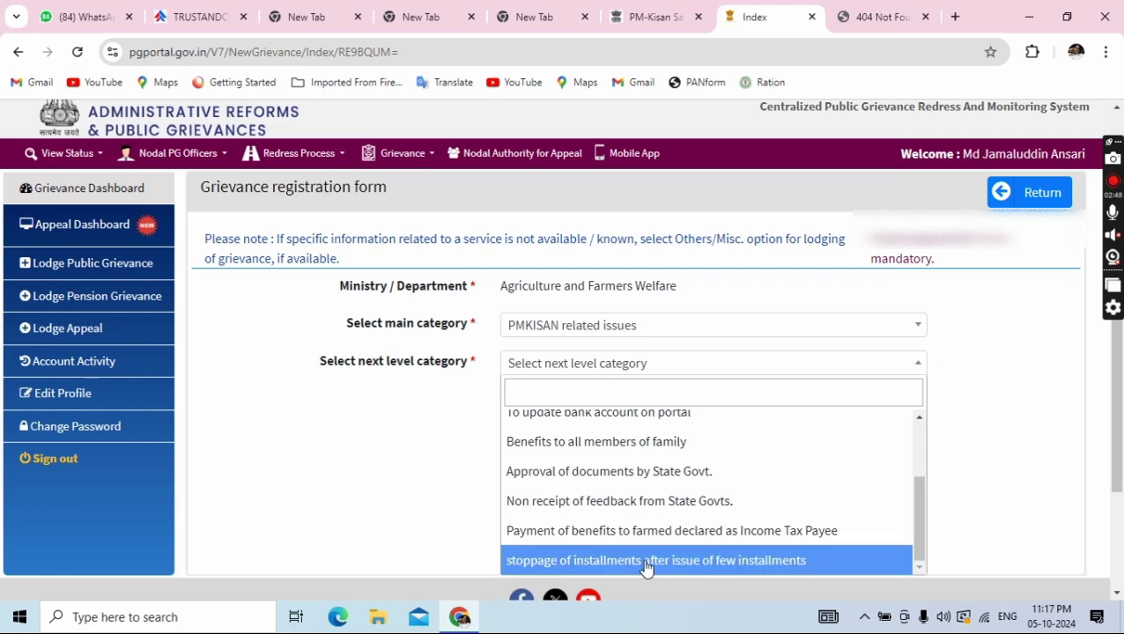
scroll(626, 525, up, 1)
scroll(619, 518, up, 2)
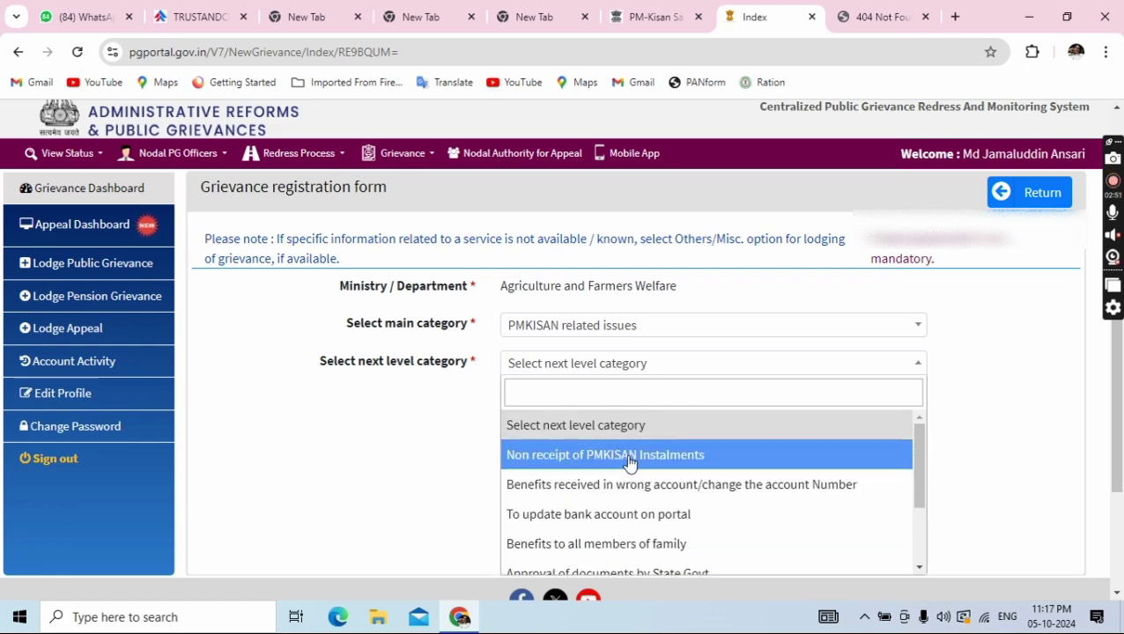
click(630, 459)
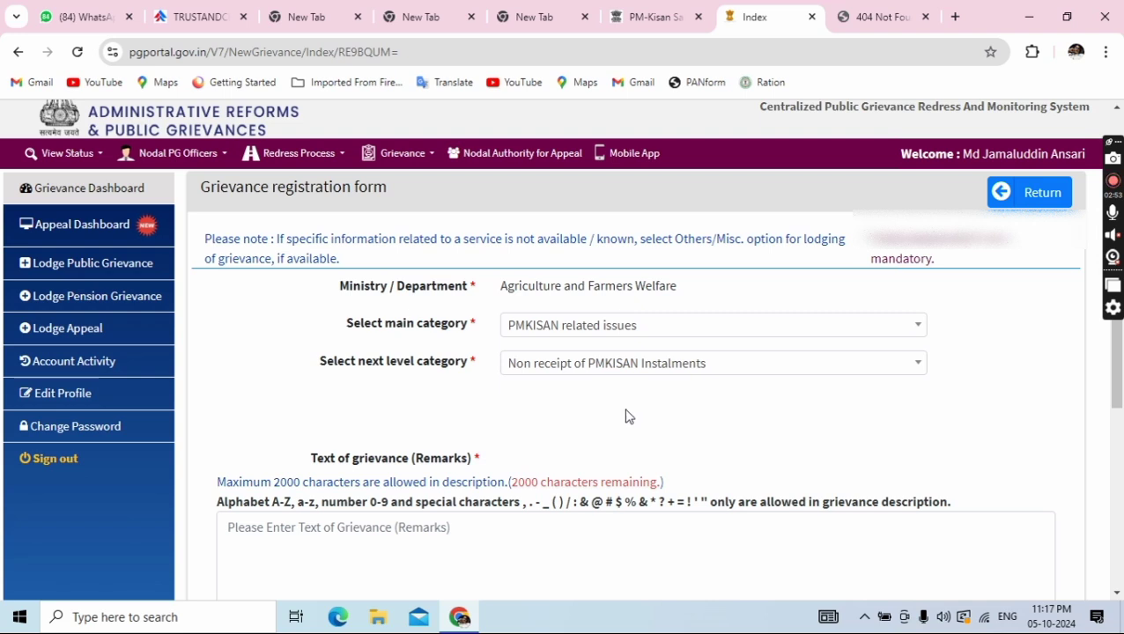
scroll(546, 422, down, 1)
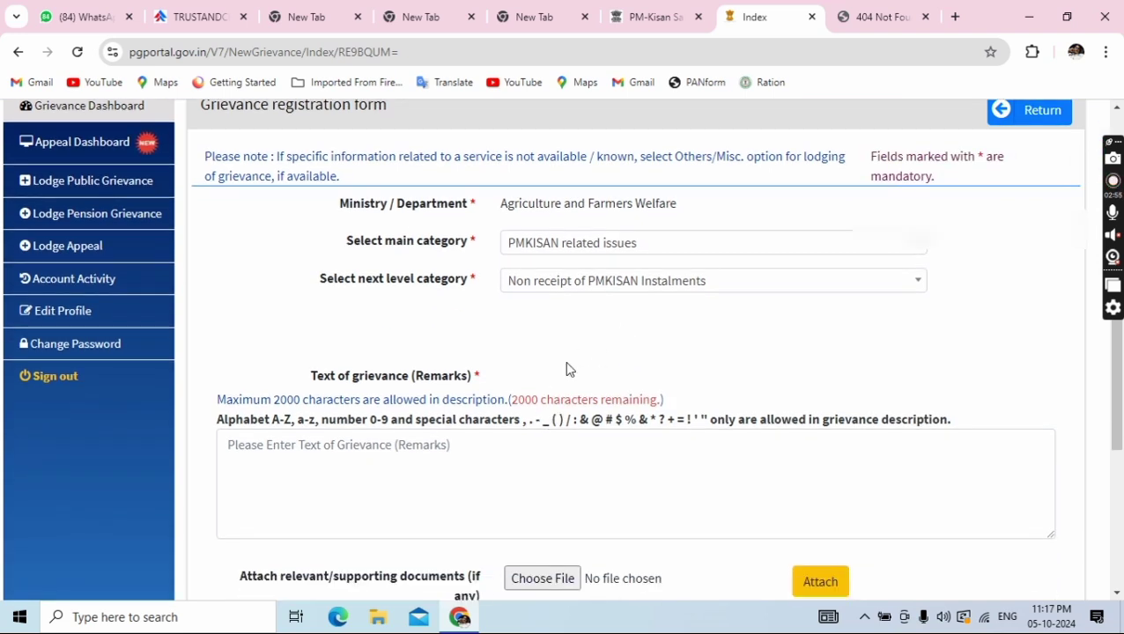
scroll(591, 353, down, 1)
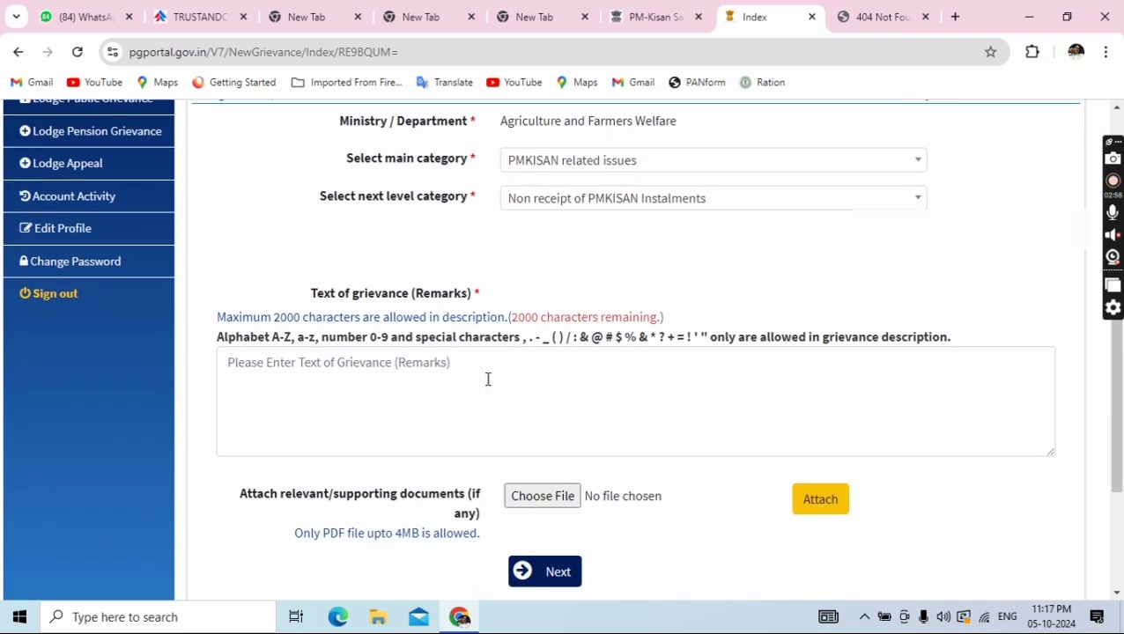
click(262, 375)
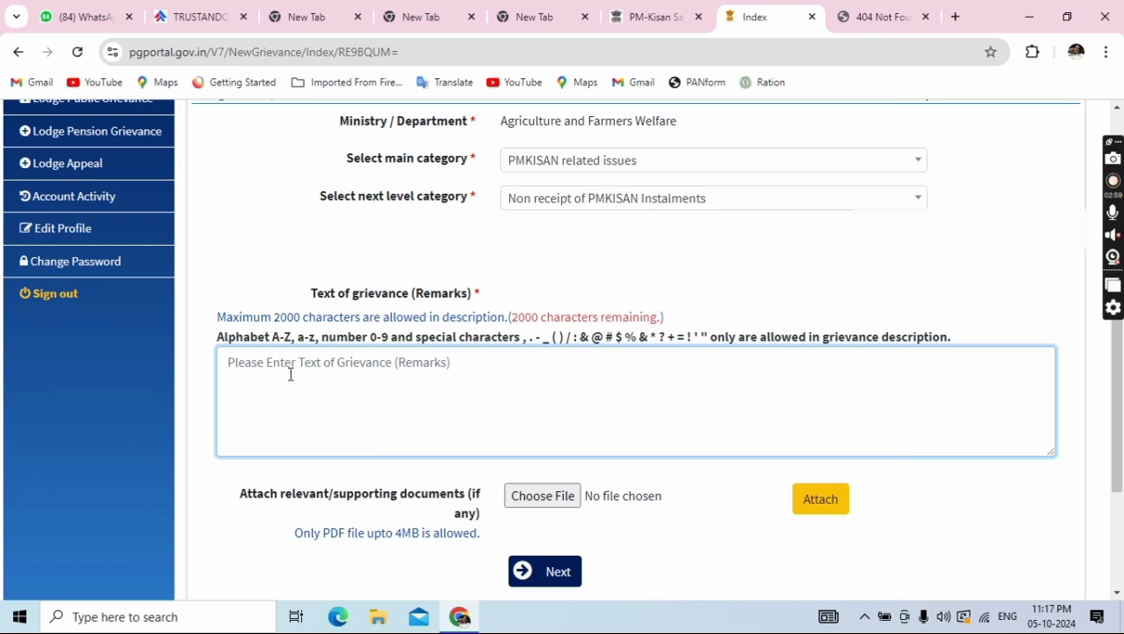
drag(215, 319, 944, 331)
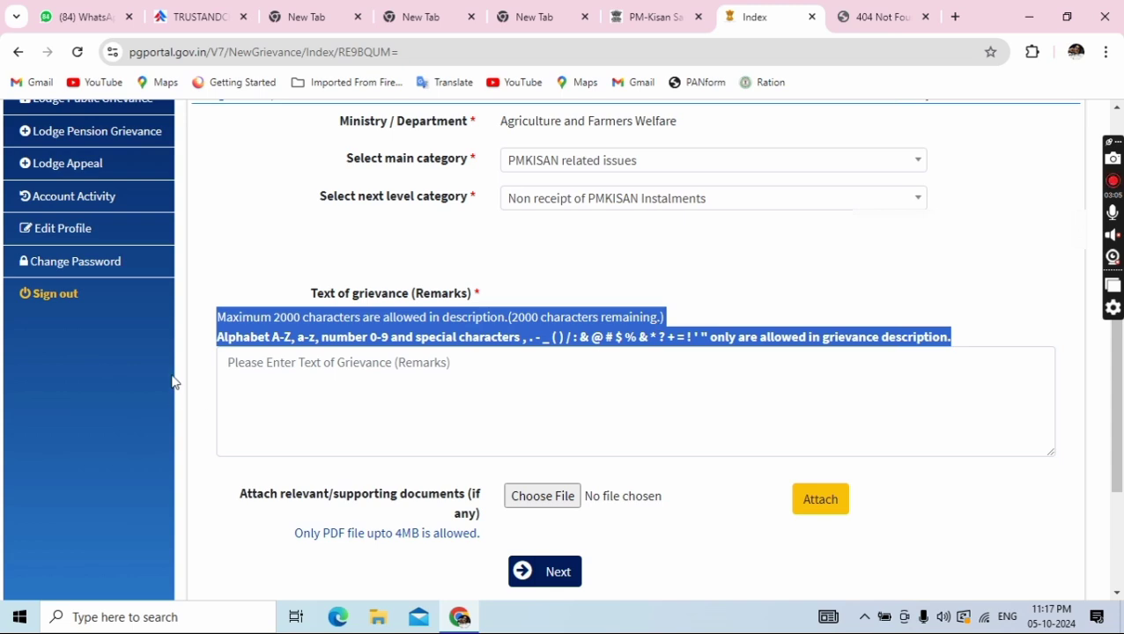
click(769, 302)
click(262, 379)
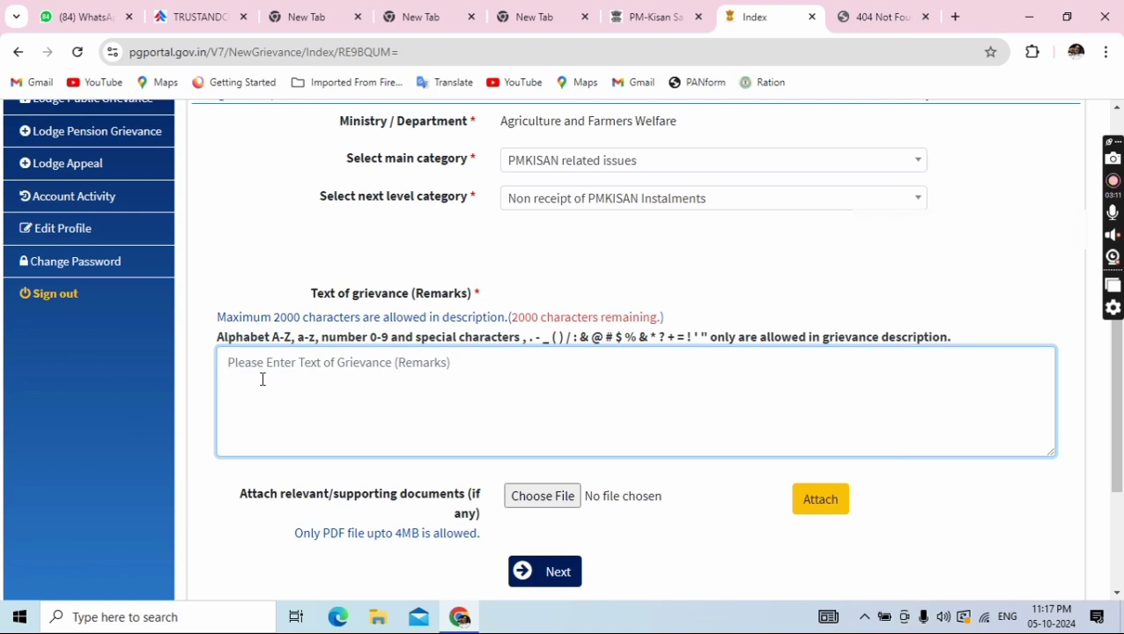
drag(241, 496, 476, 493)
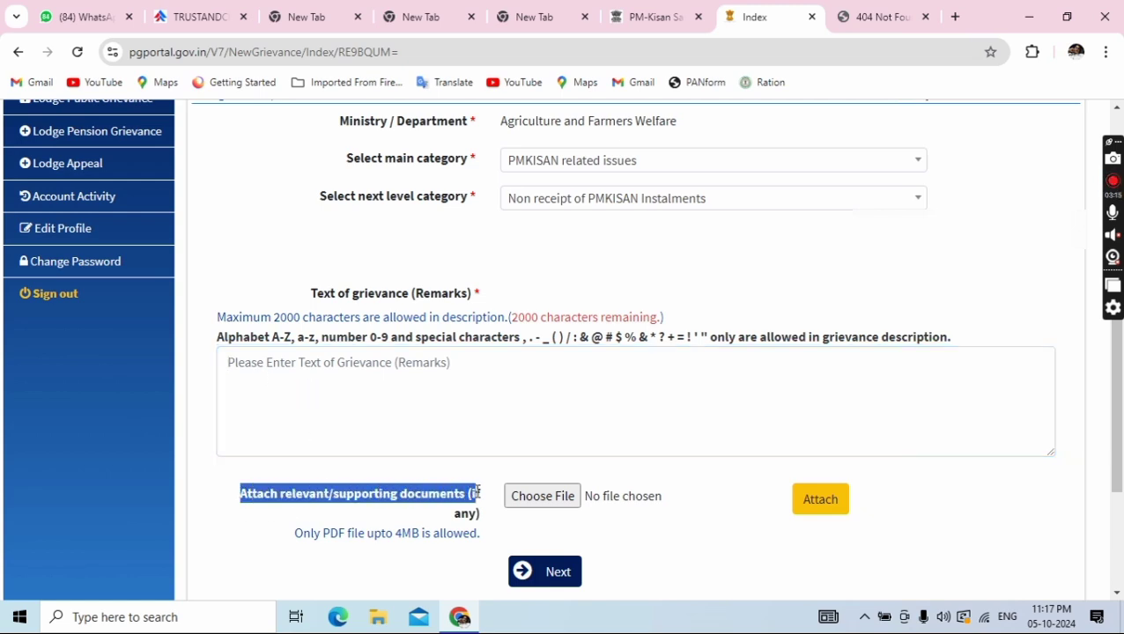
click(507, 526)
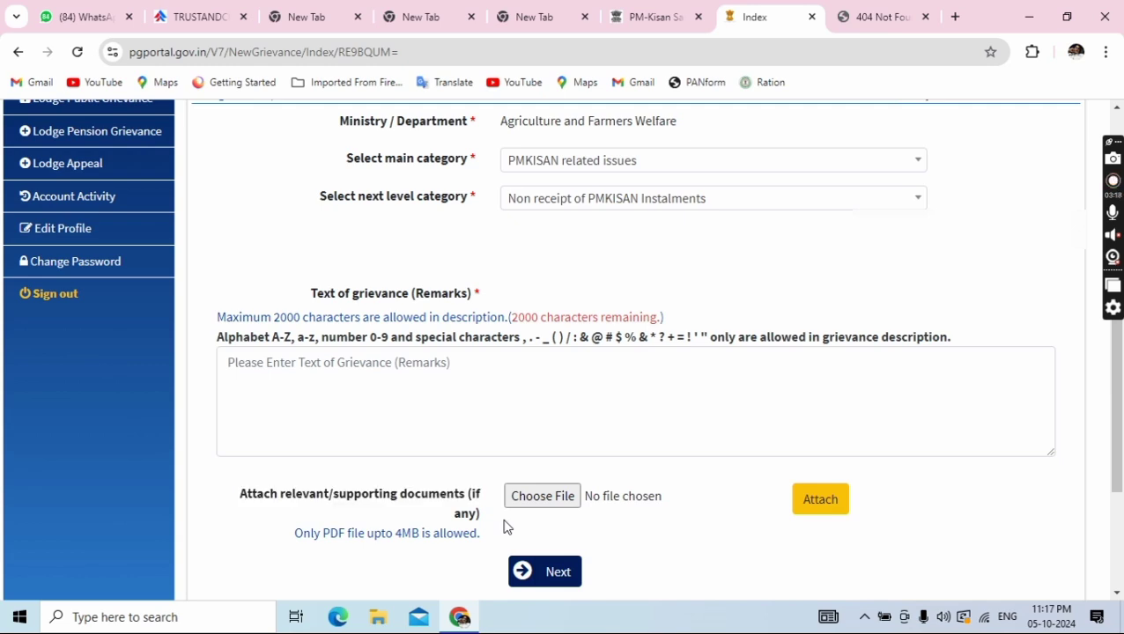
scroll(565, 520, down, 1)
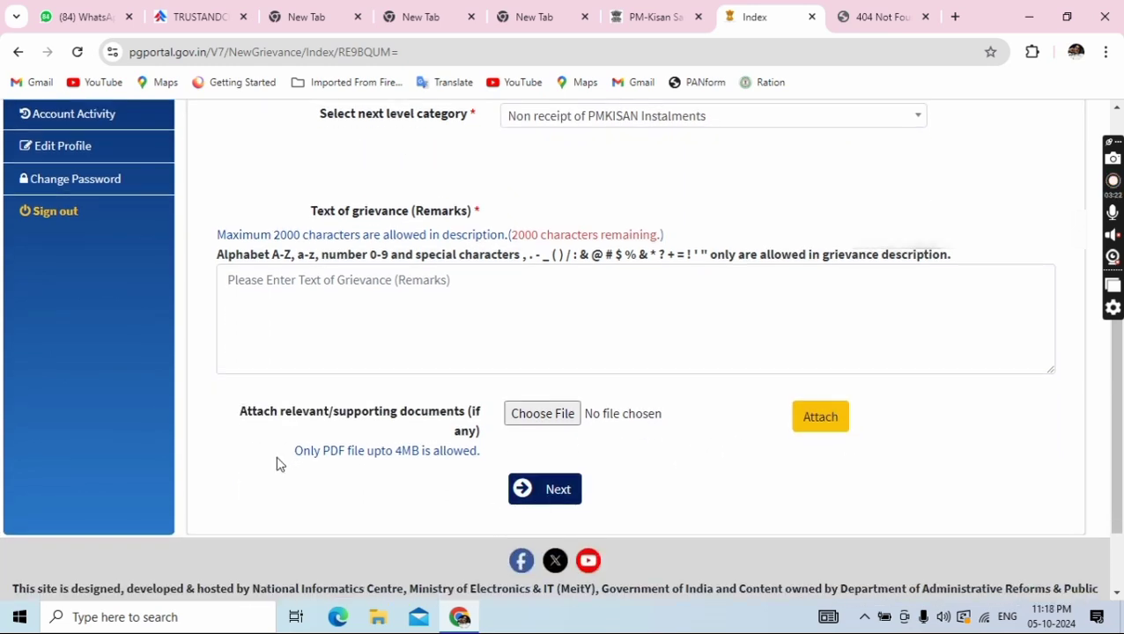
drag(294, 451, 478, 452)
click(348, 509)
scroll(534, 276, up, 2)
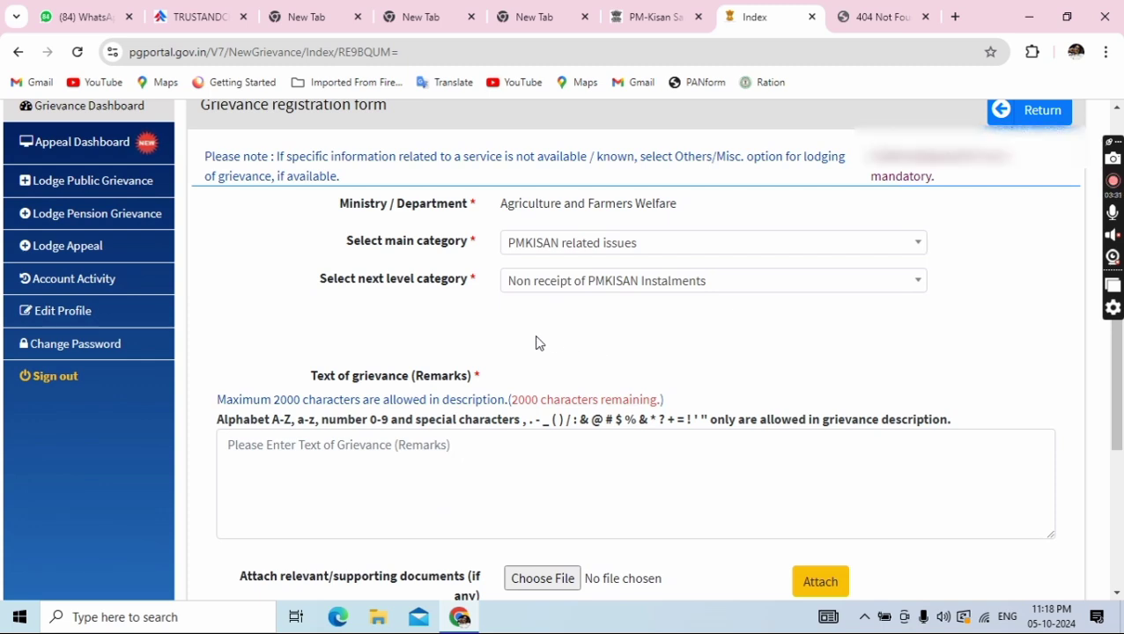
scroll(551, 342, up, 1)
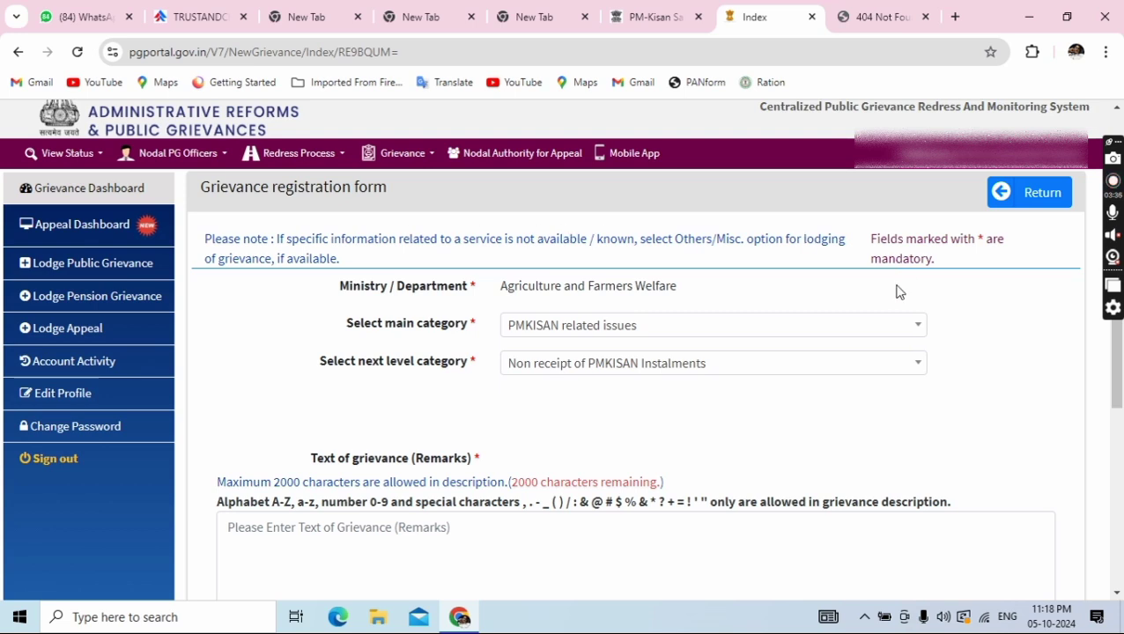
scroll(780, 398, down, 2)
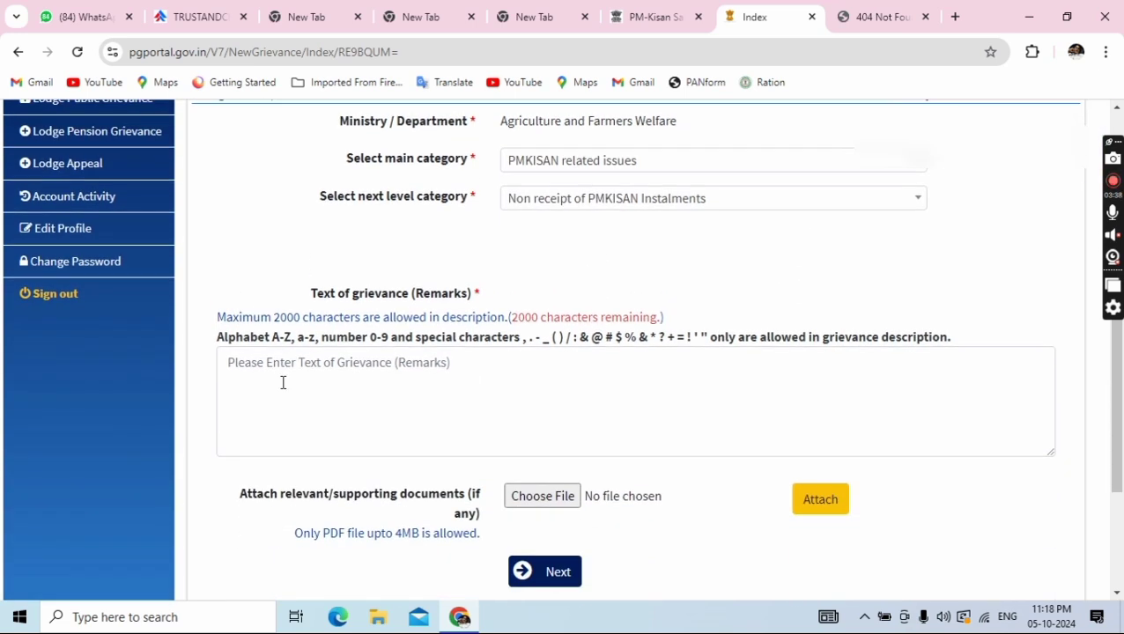
click(281, 377)
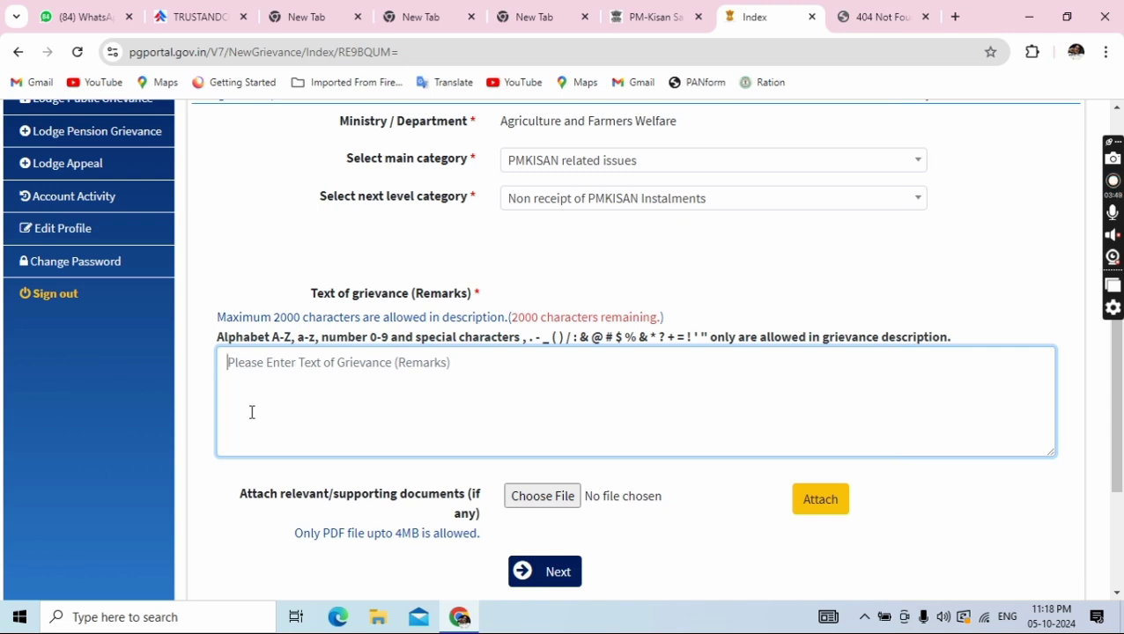
Type the applicant's name, father's name and registration number into the Remarks box in Hinglish
text(JAI HIND SIR)
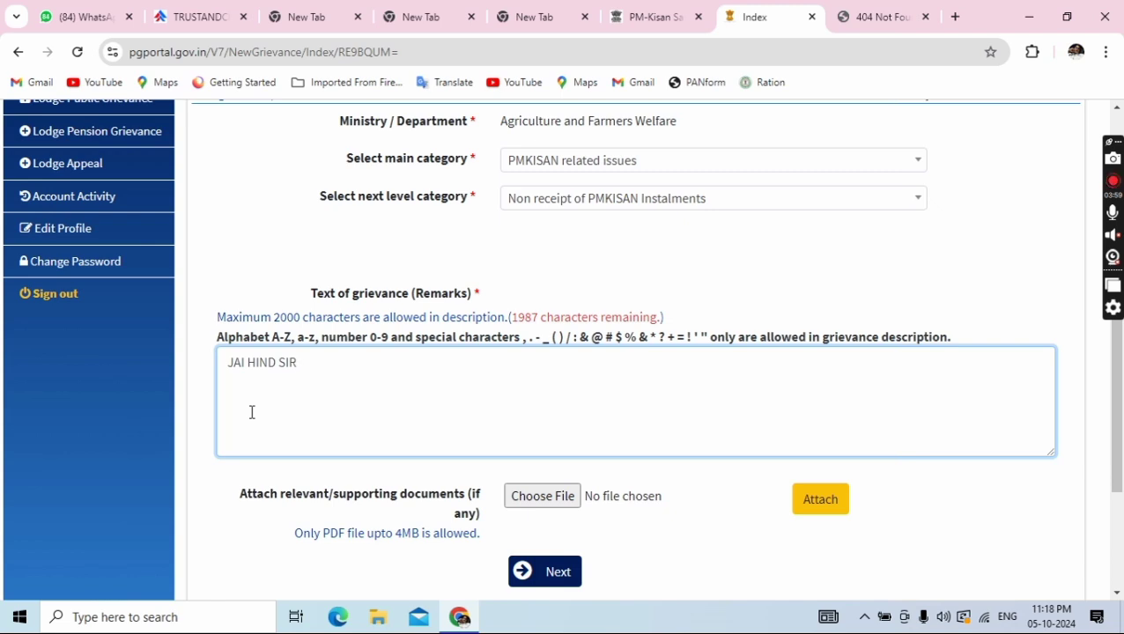
text(A NAM)
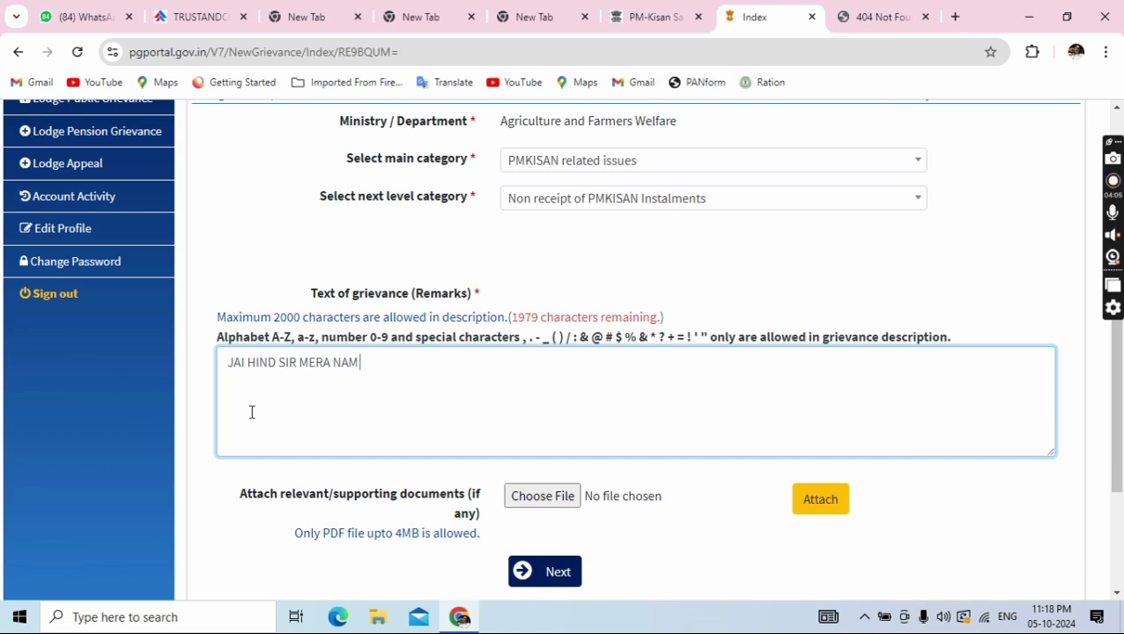
text( ABCD M)
key(BackSpace)
text(HE)
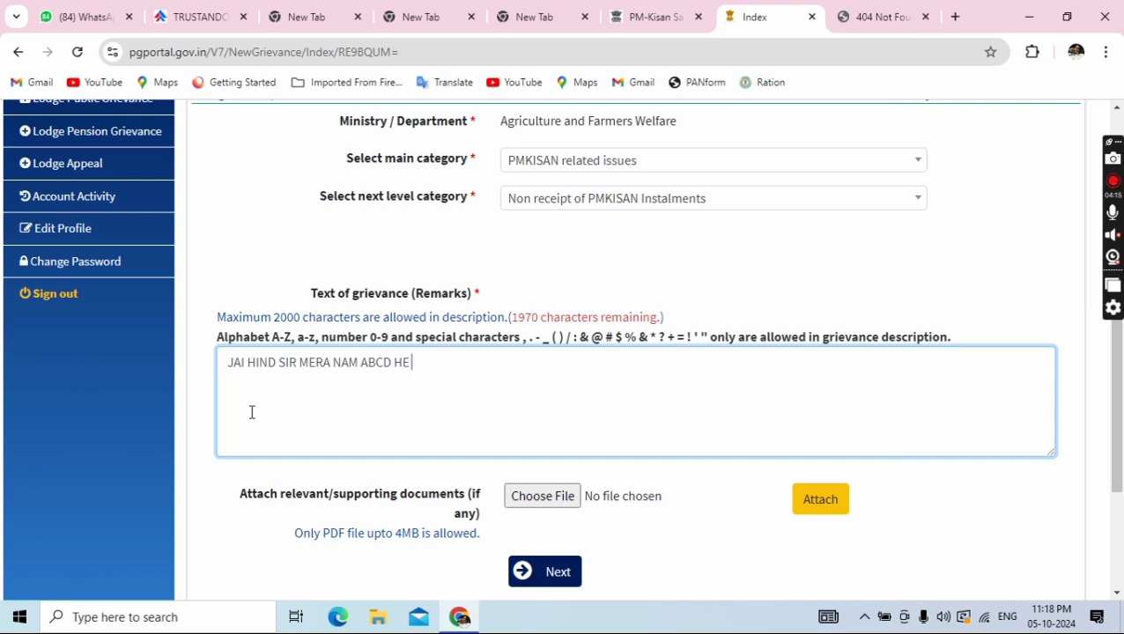
text( PITA KA )
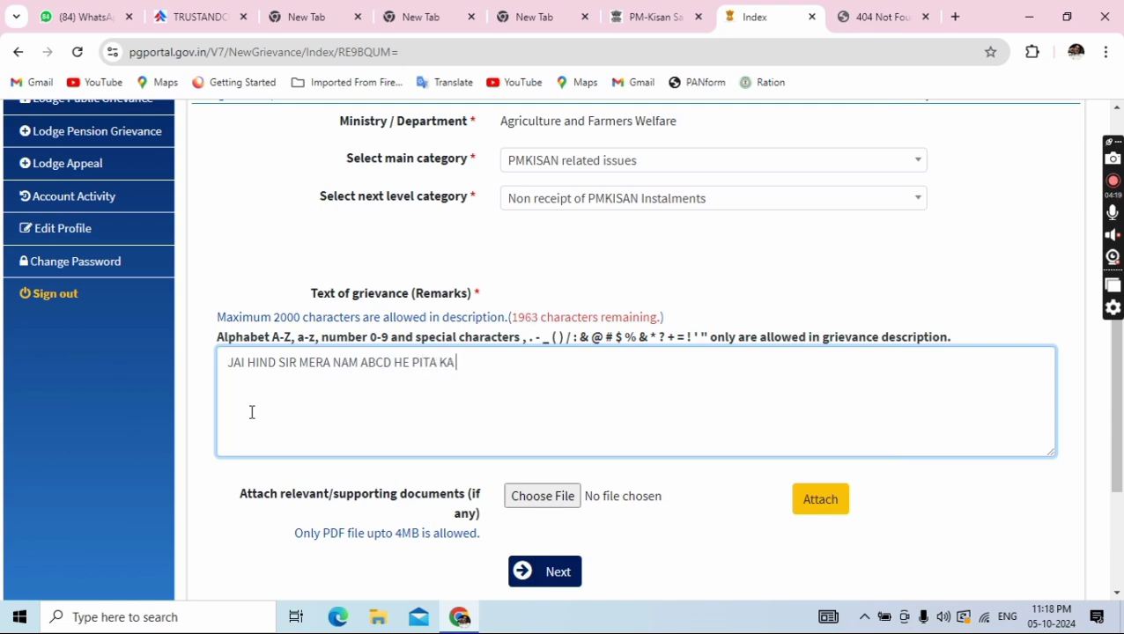
text(NAM ABCD HE )
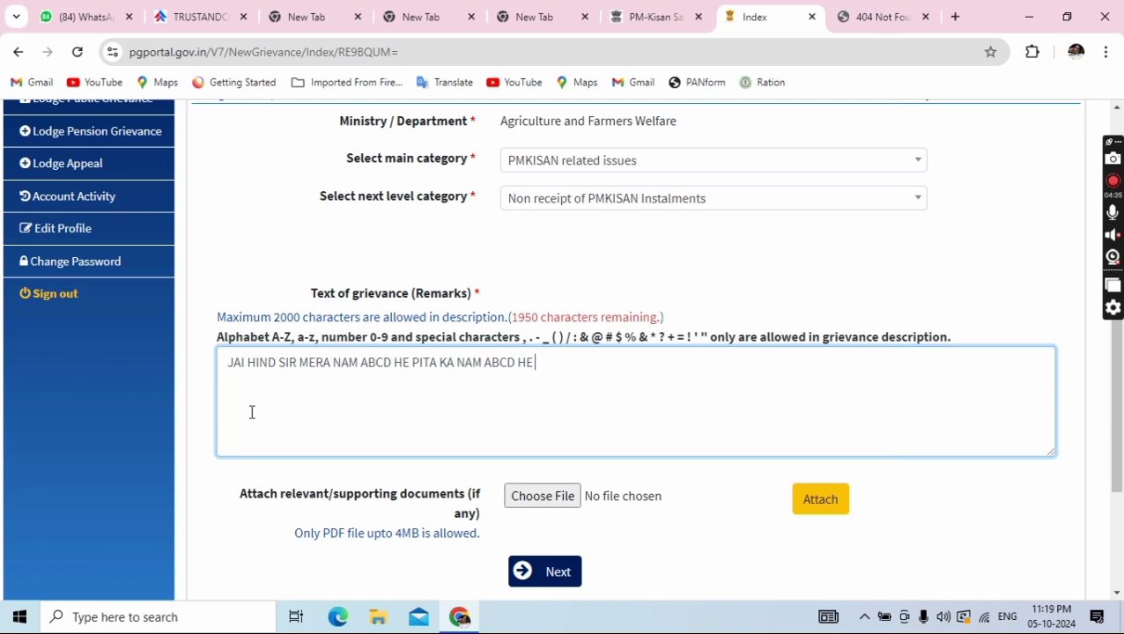
text(MERA RE)
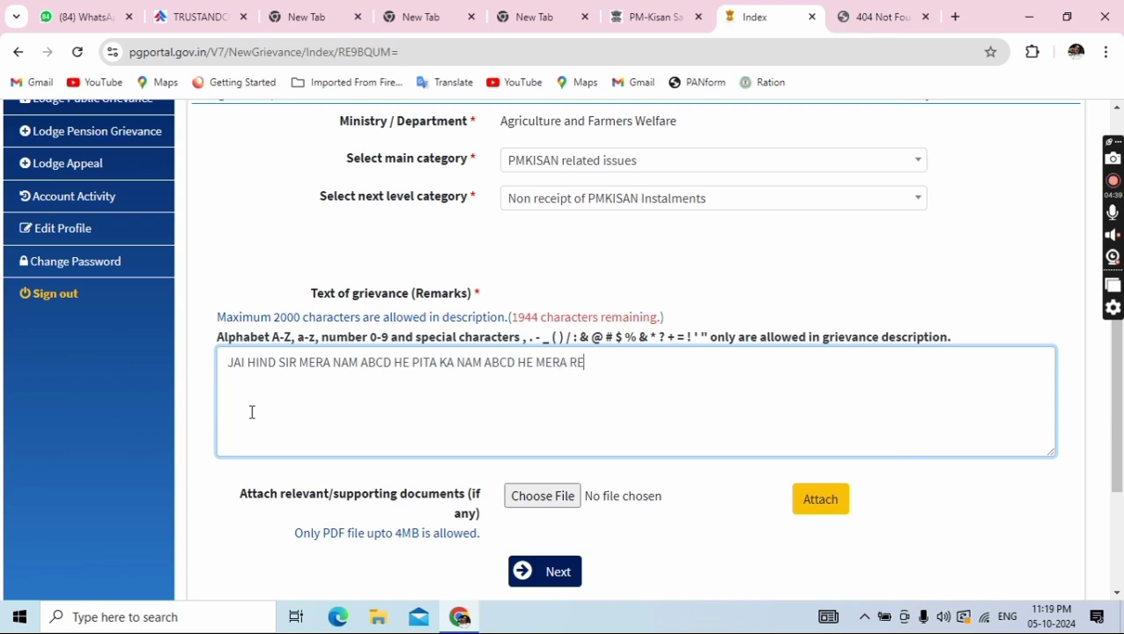
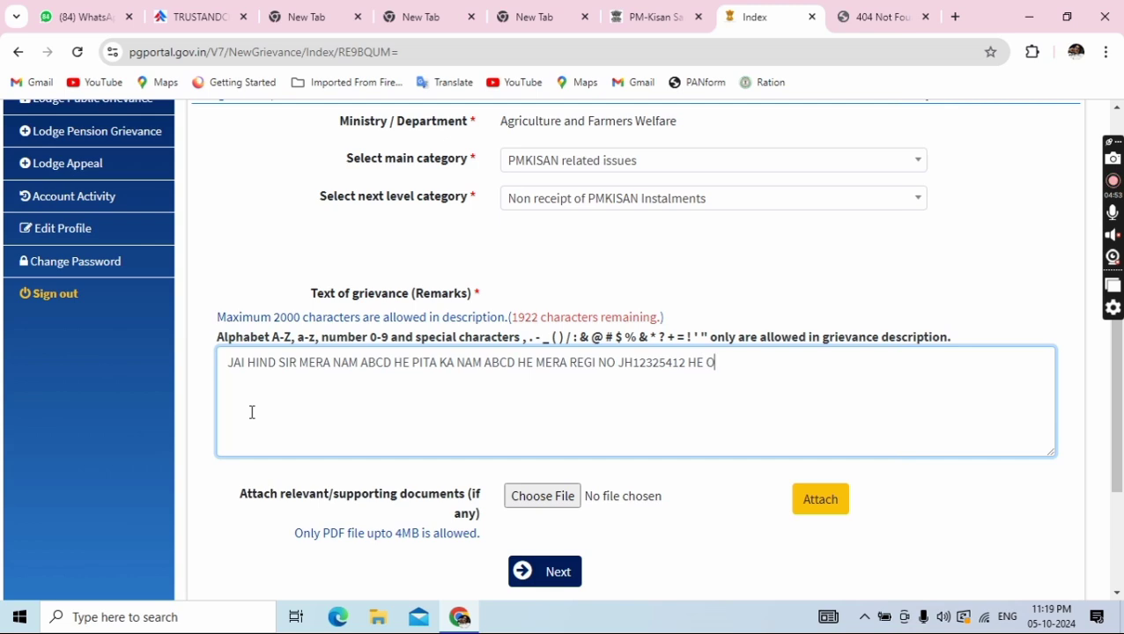
text(U MERA KA)
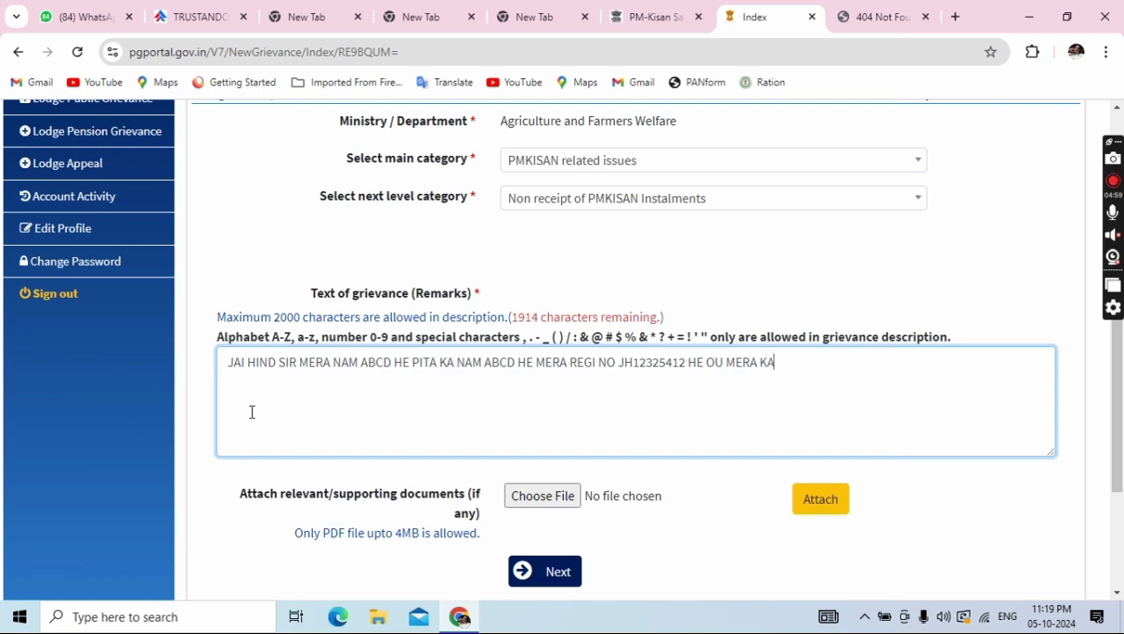
text(OI)
key(BackSpace)
key(BackSpace)
key(BackSpace)
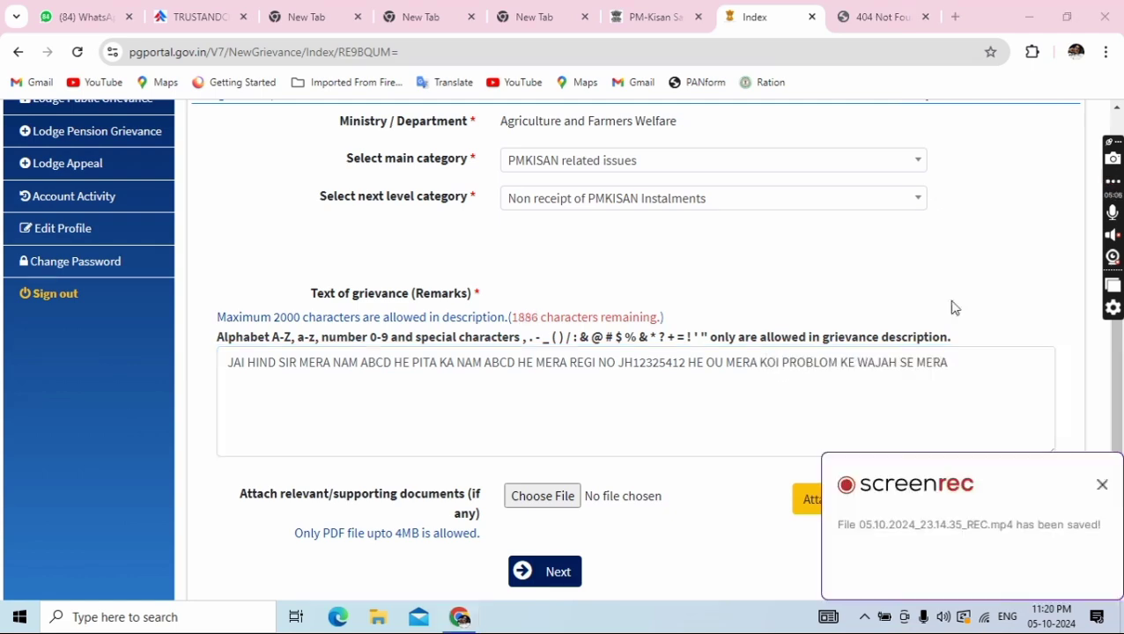
Add 'PM KISAN KA PAISA NAHI AARA HAI' and begin the request 'AAP SHRIMA SE MERA NIDEDAN HAI'
click(958, 370)
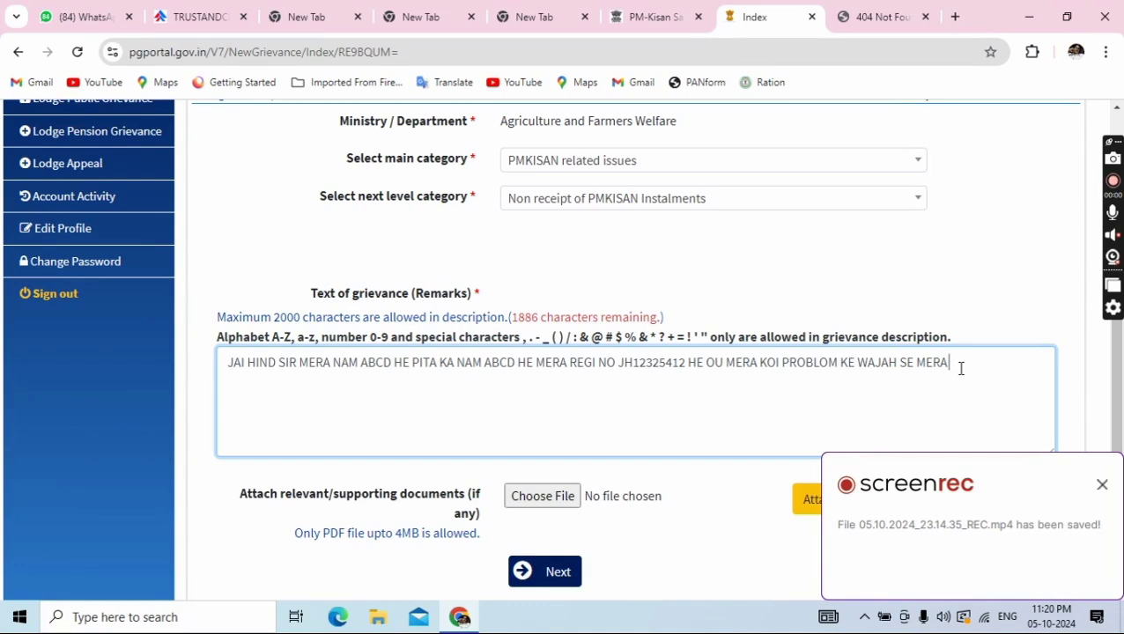
text(PM KISAN)
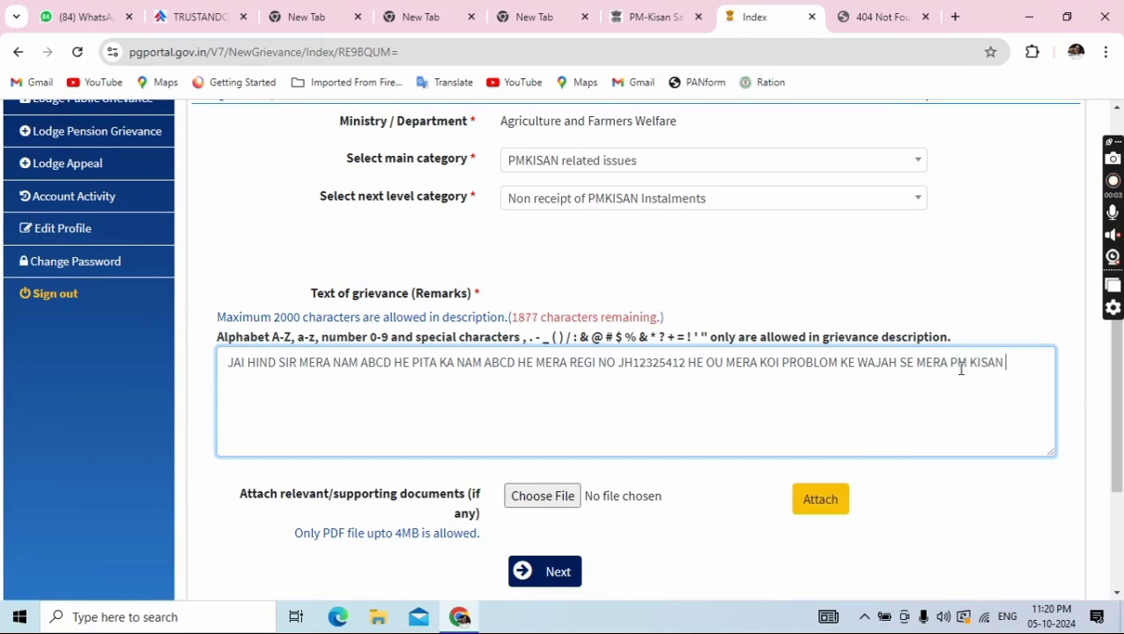
text( KA PAISA NAHI )
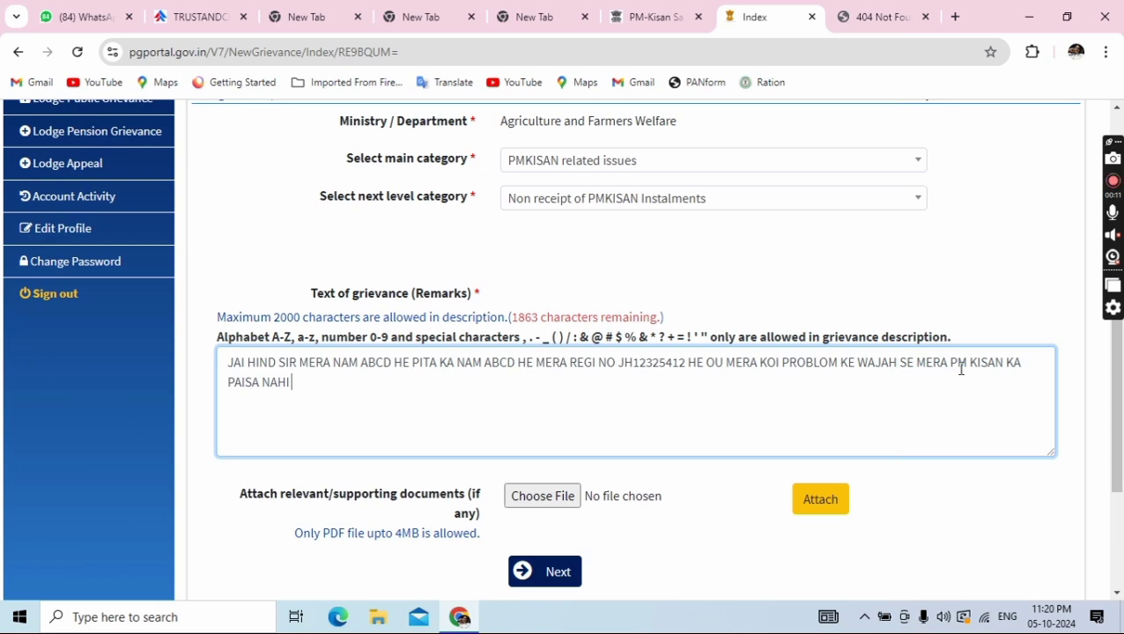
text(AARA HAI AAP )
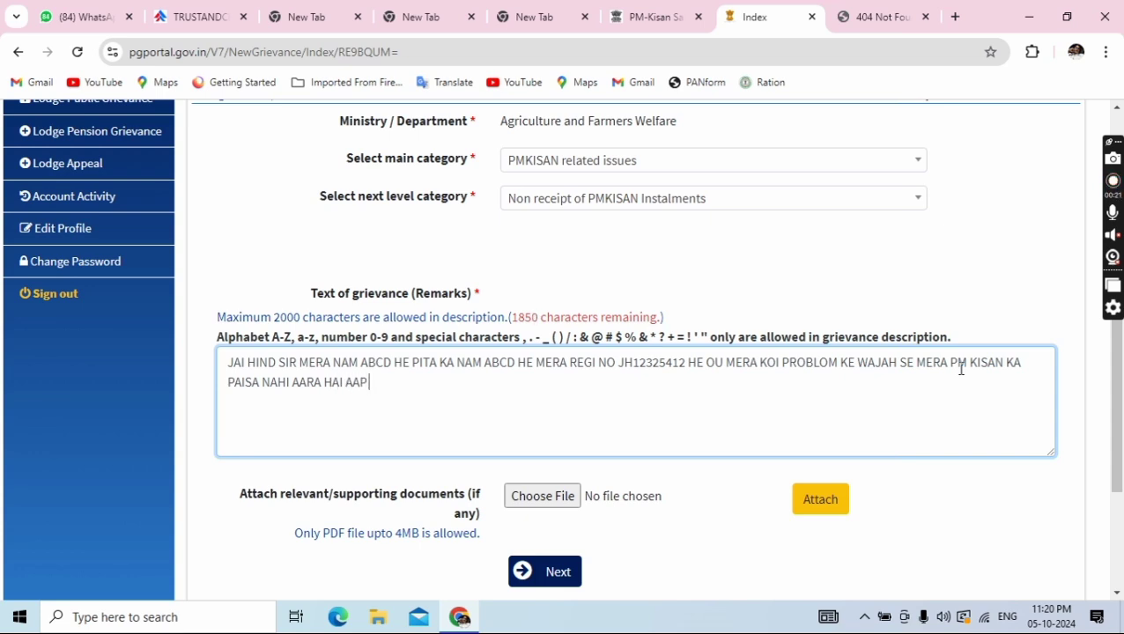
text(SHRIMA SE M)
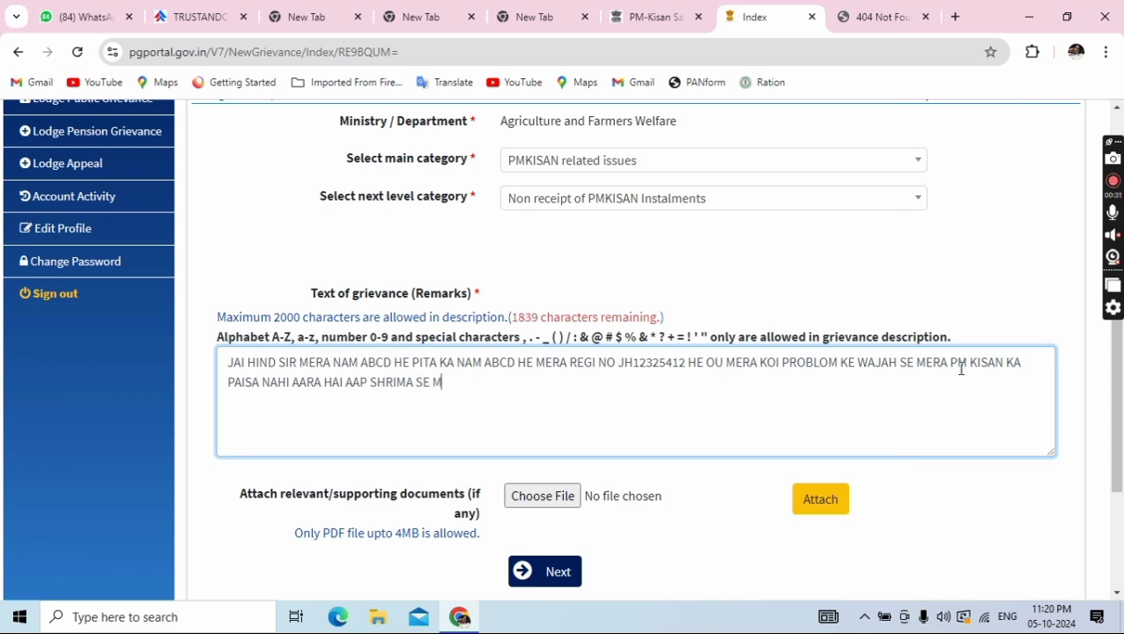
text(ERA NIDEDAN)
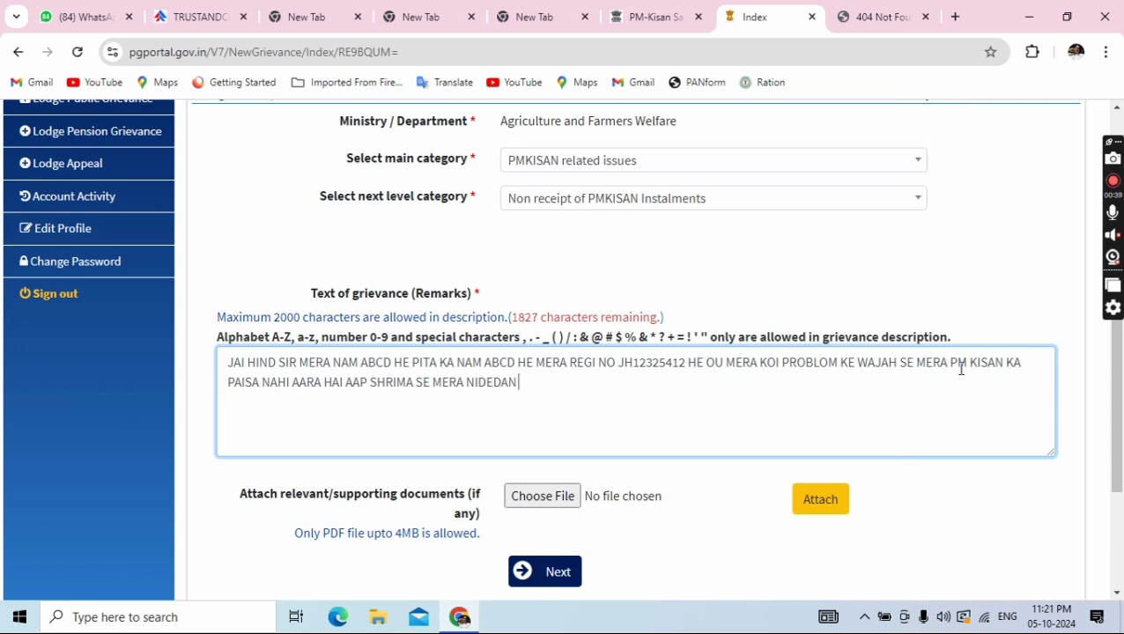
text( HAI)
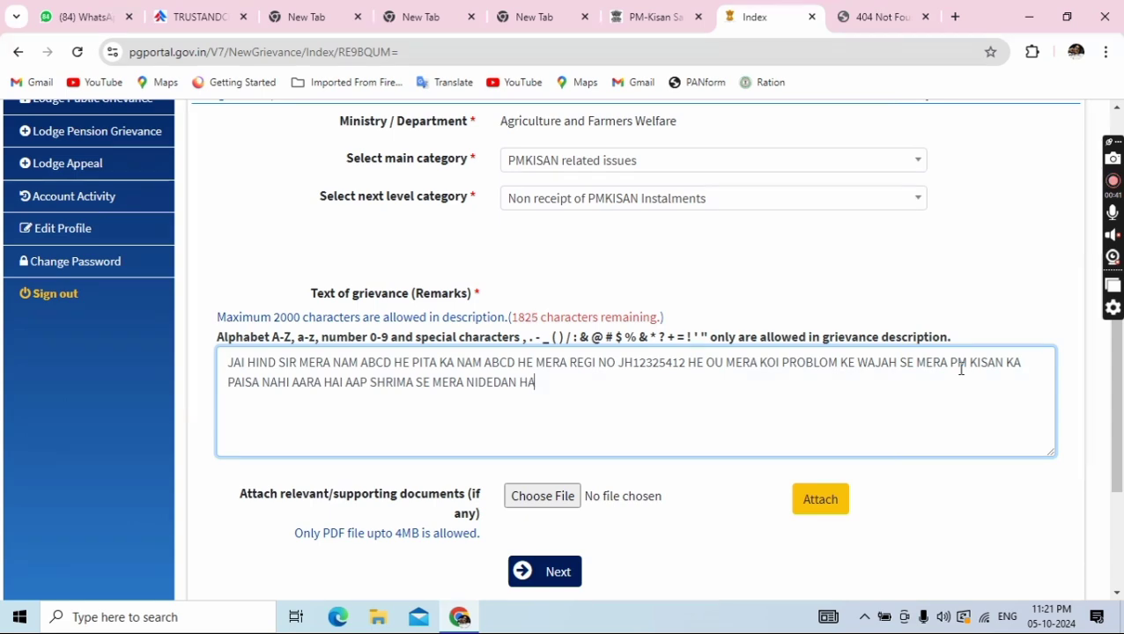
text( KI AAP)
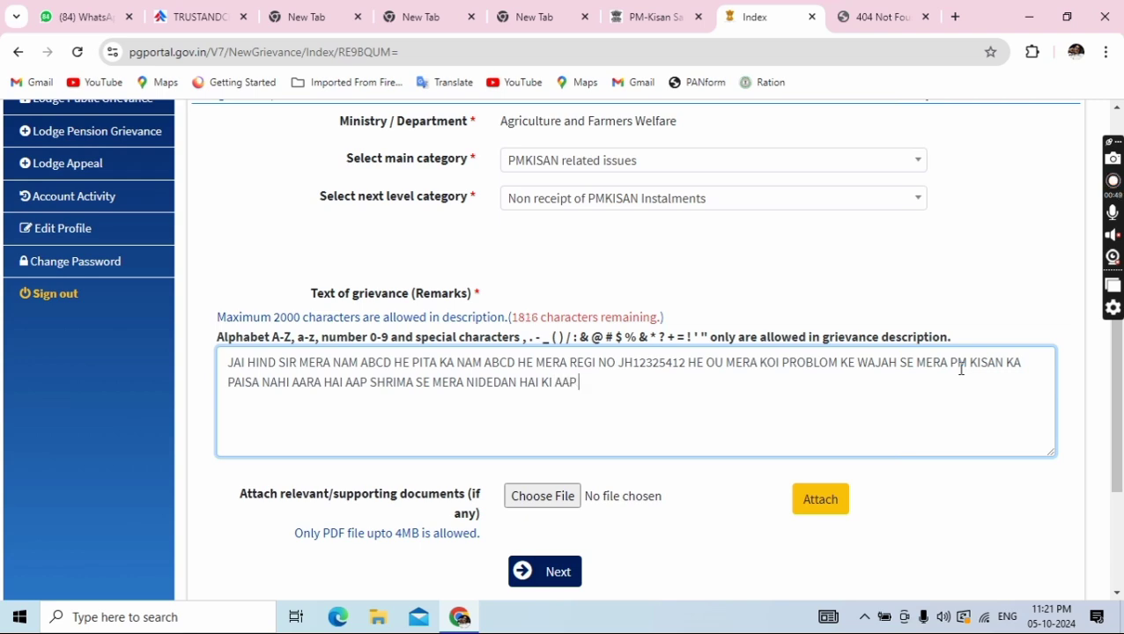
text( MR)
key(BackSpace)
Continue the remarks with 'MERA RUKA HUA PAISA KO CHALU KARNE KI KIRPA KARE', fixing typos
text(ET)
key(BackSpace)
text(RA RUKA)
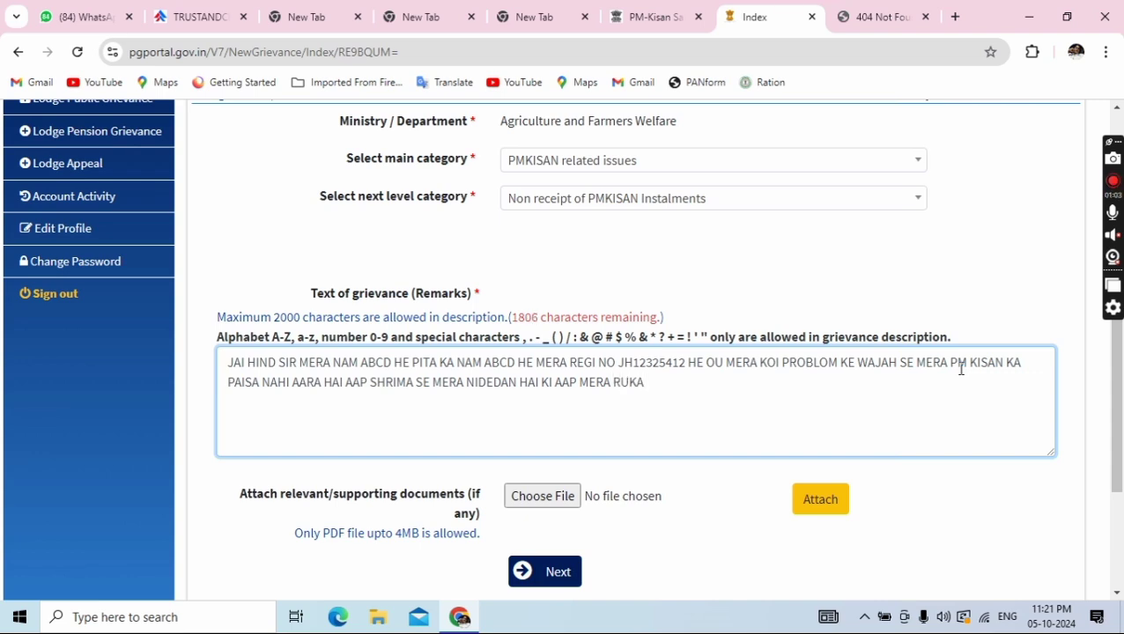
text( HUA PAISA)
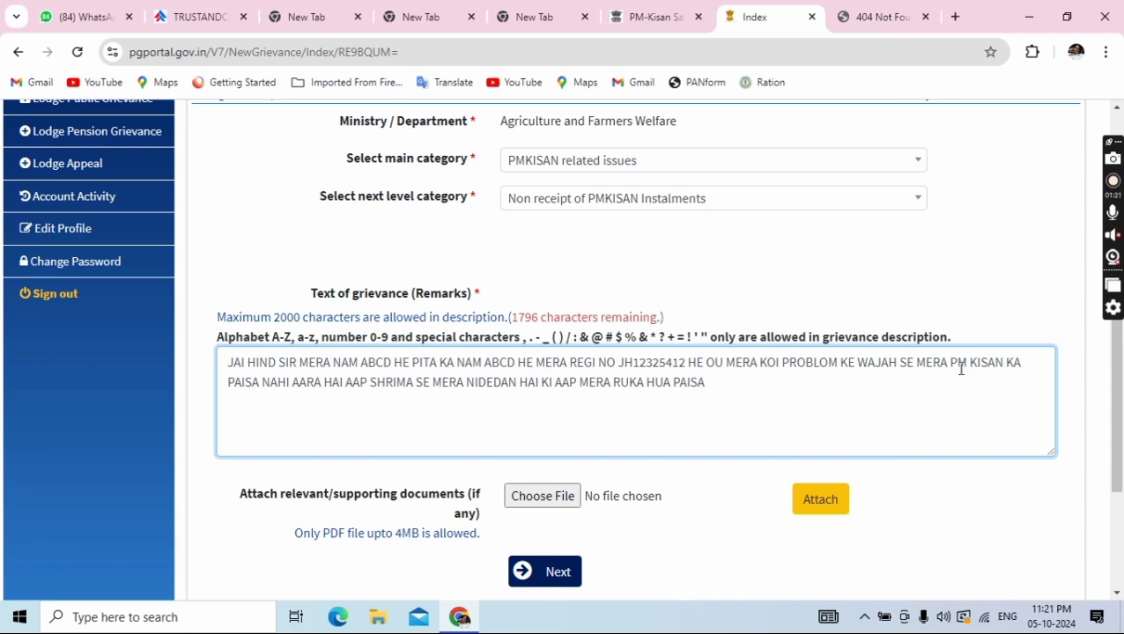
text(KO CHAL)
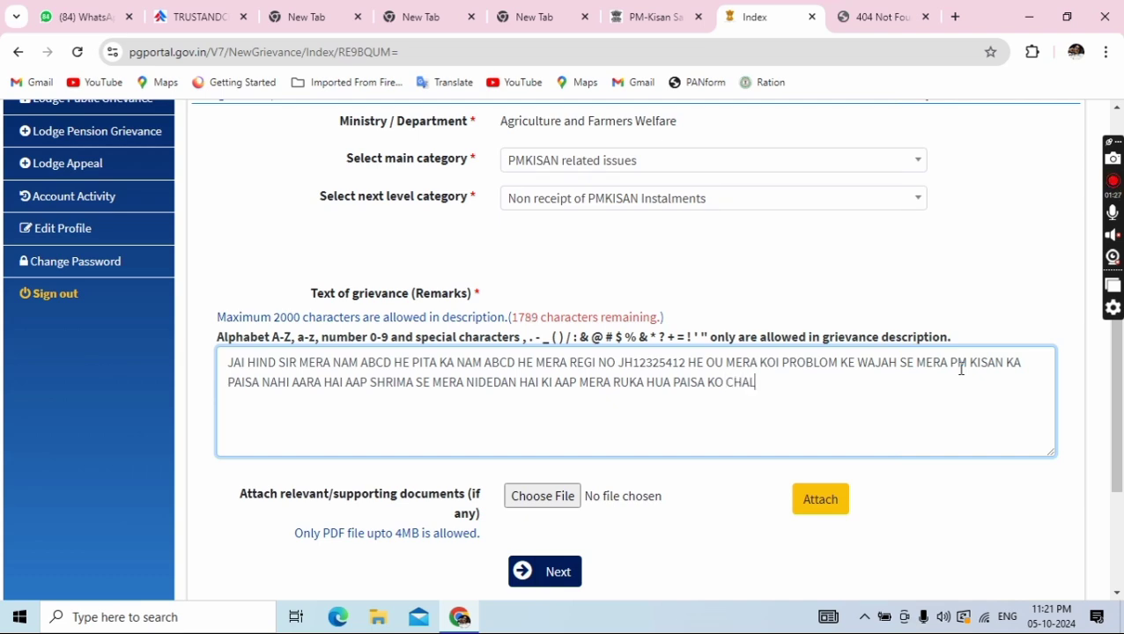
text(U KAE)
key(BackSpace)
text(RNE)
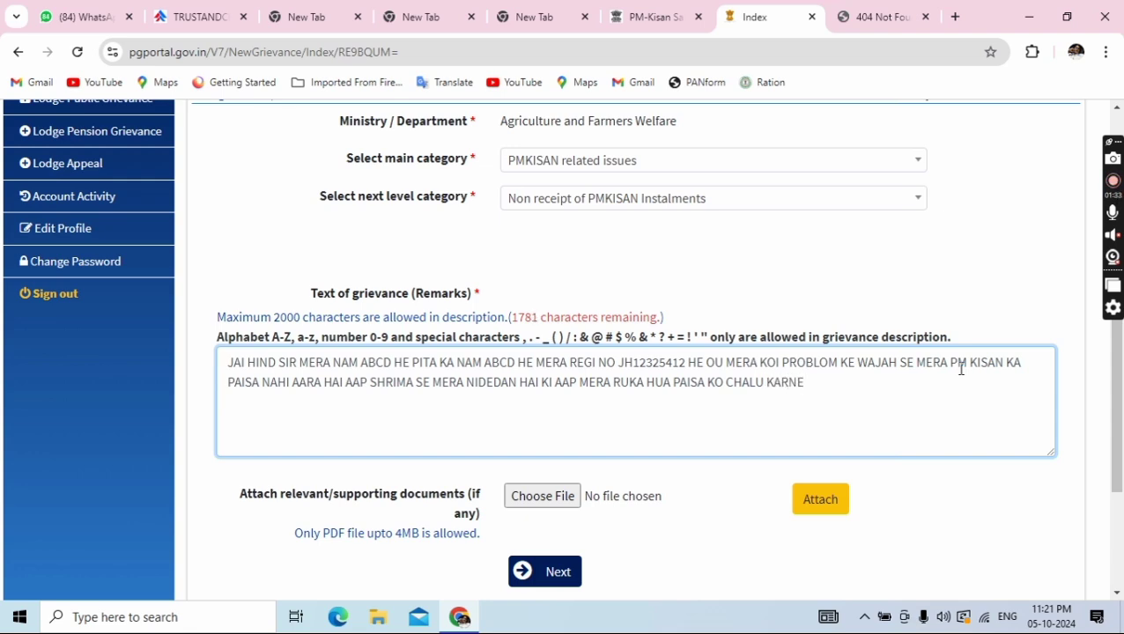
text( KI KIRPA )
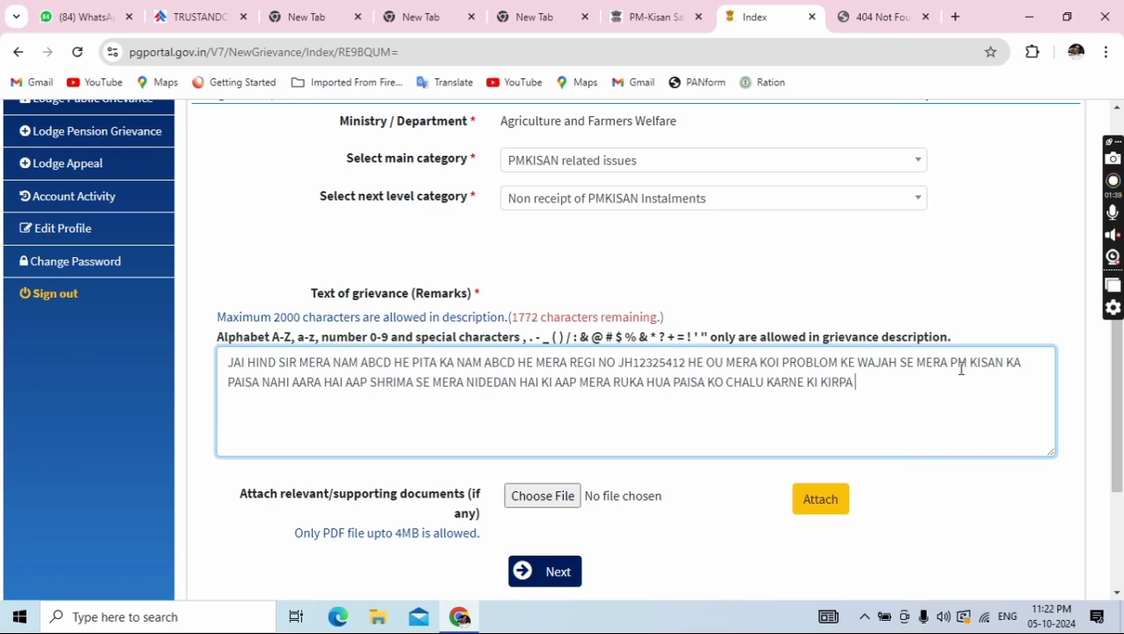
text(KARE DA KI)
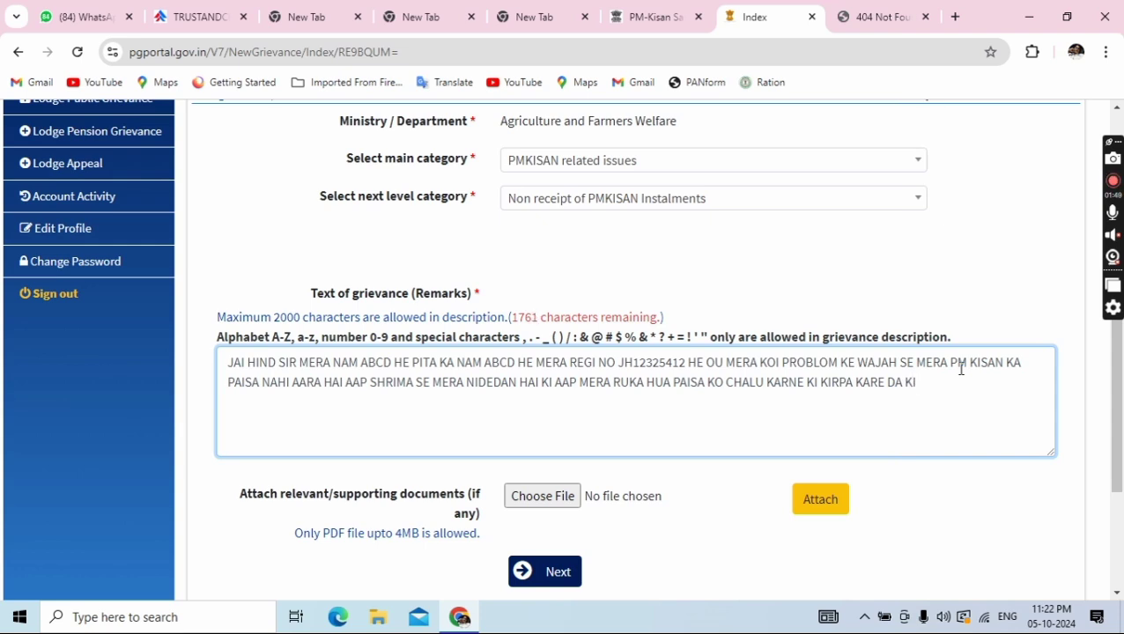
key(BackSpace)
key(BackSpace)
key(BackSpace)
key(BackSpace)
key(BackSpace)
key(BackSpace)
Finish the remarks with the farming-focus line, ending 'SADA AABHARY BANA RAHUNGA HAI HIND'
text(TA KI ME K)
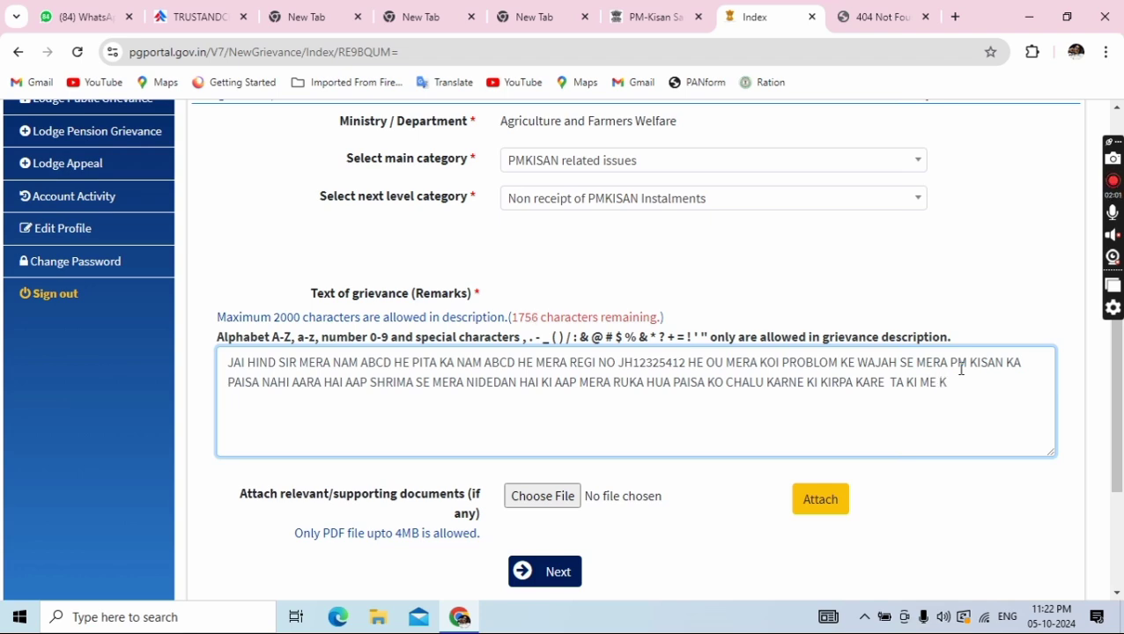
text(IRSHI ME)
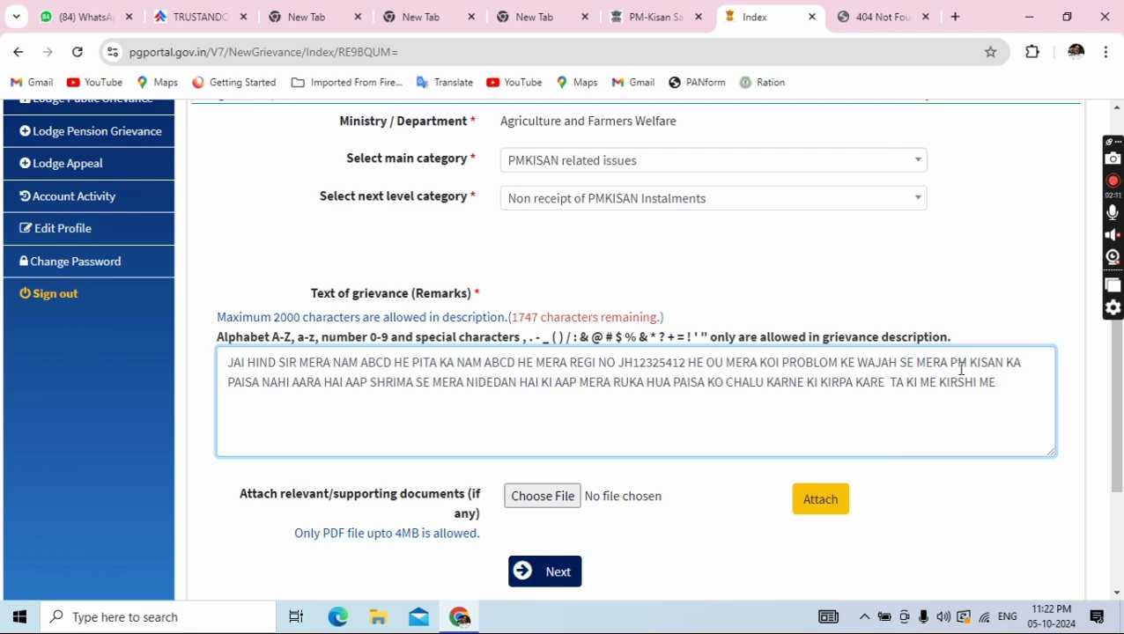
text( DHAYAN)
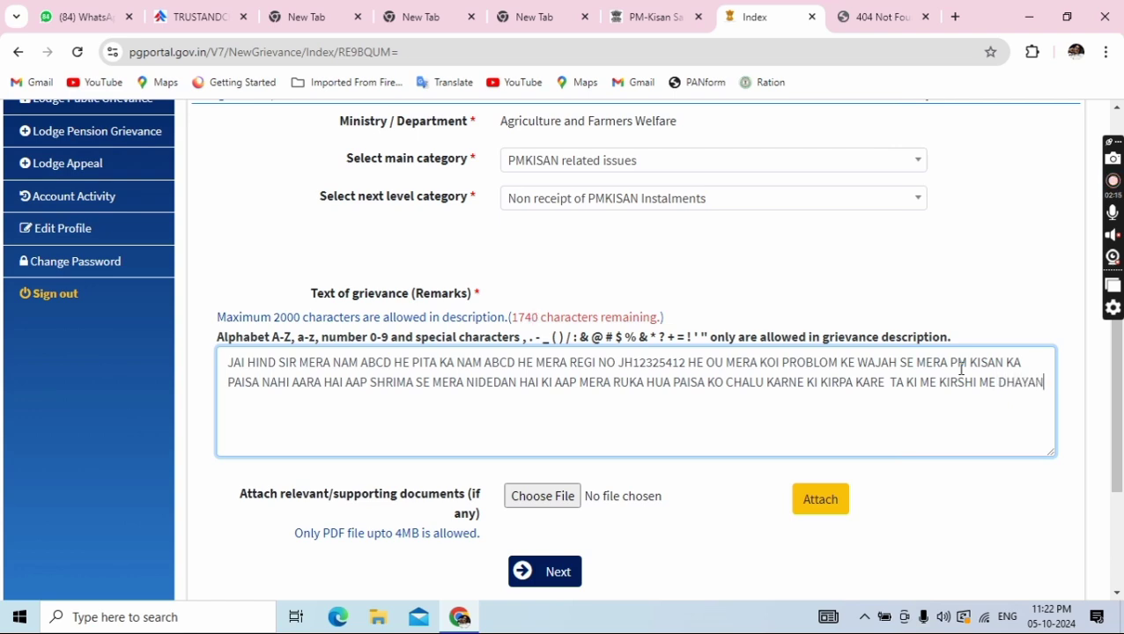
text(PURWAK )
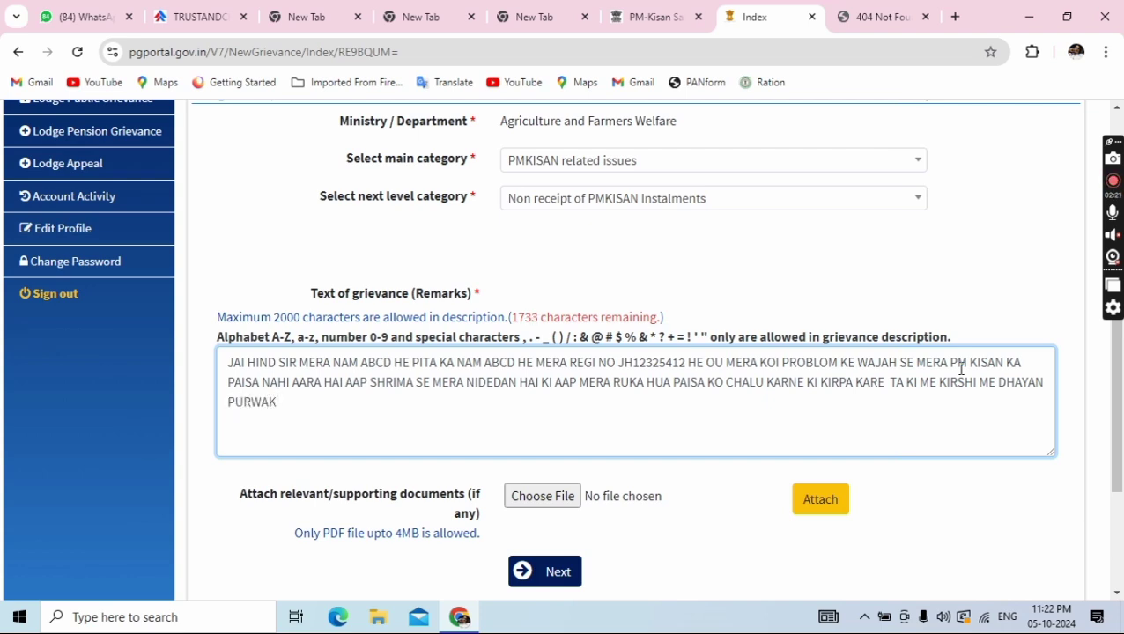
text(KAAM KAR)
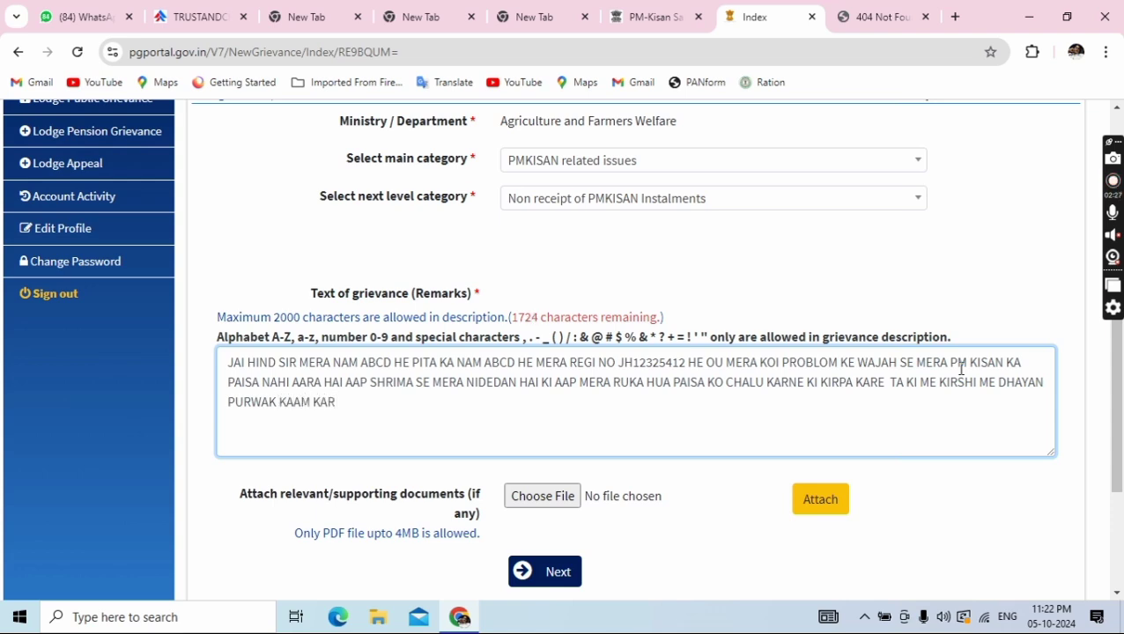
text( SAKTA HU IS)
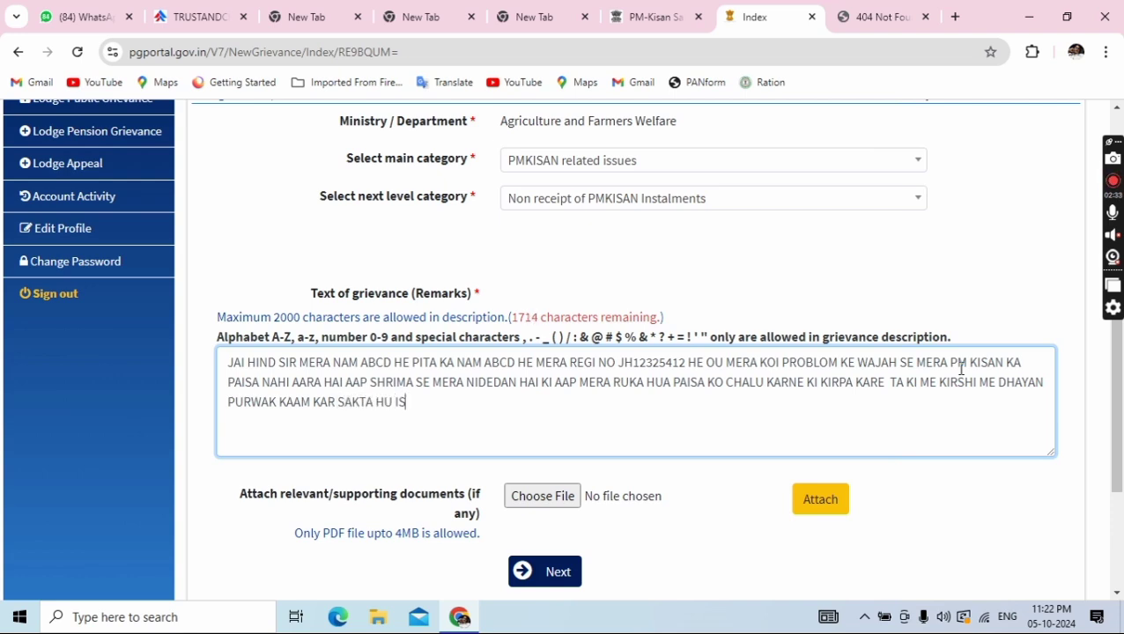
text( MAHAN KA)
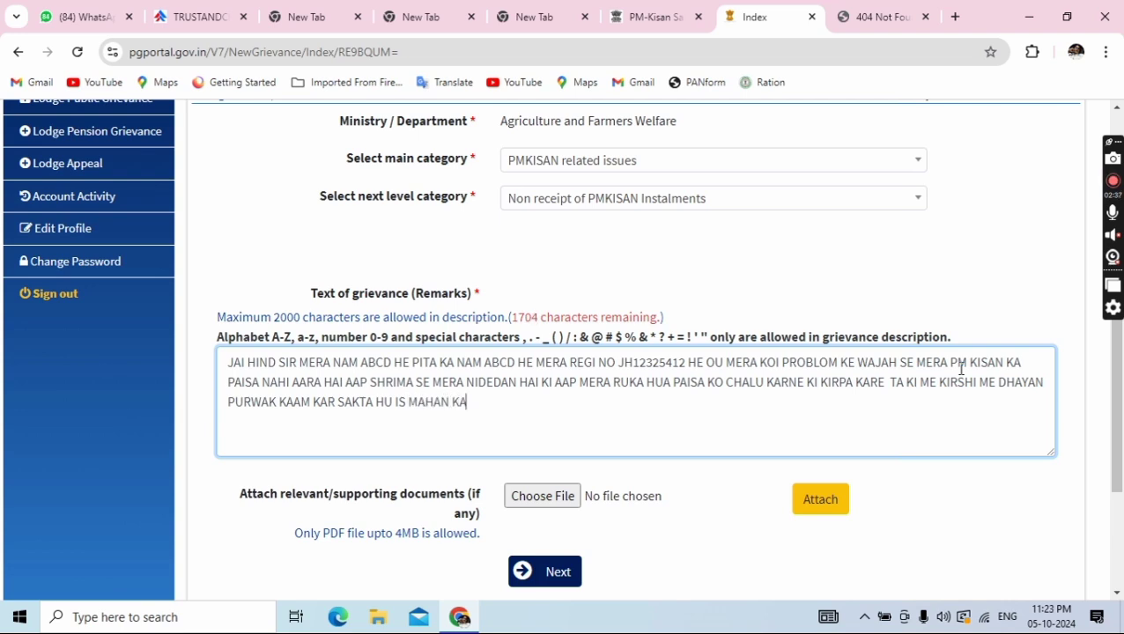
text(RY KE LIE SA)
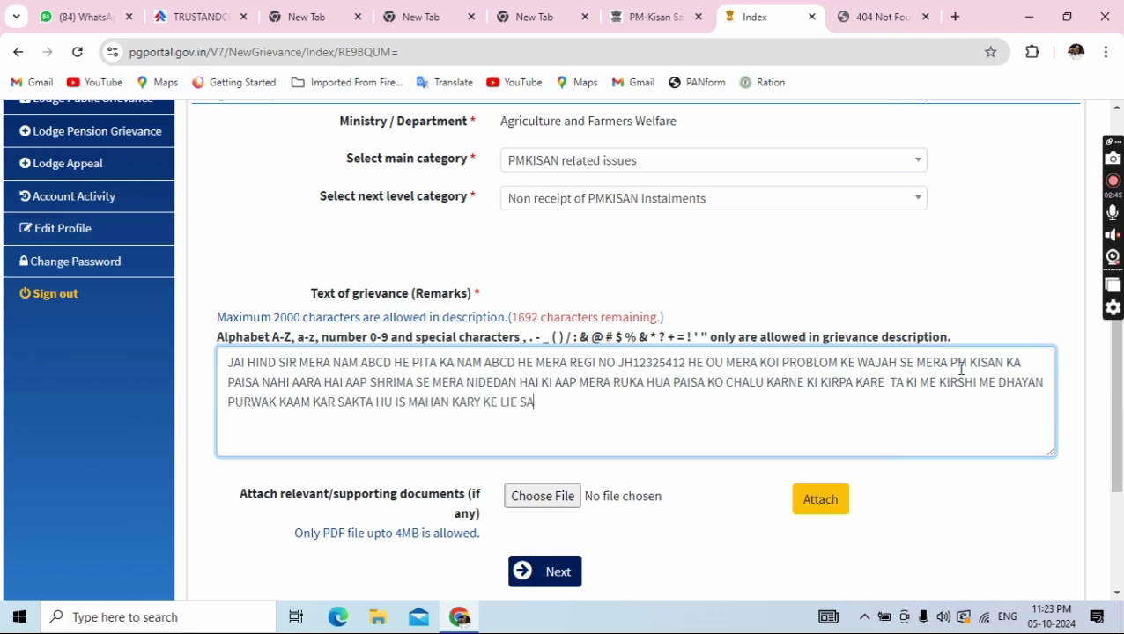
text(DA AABH)
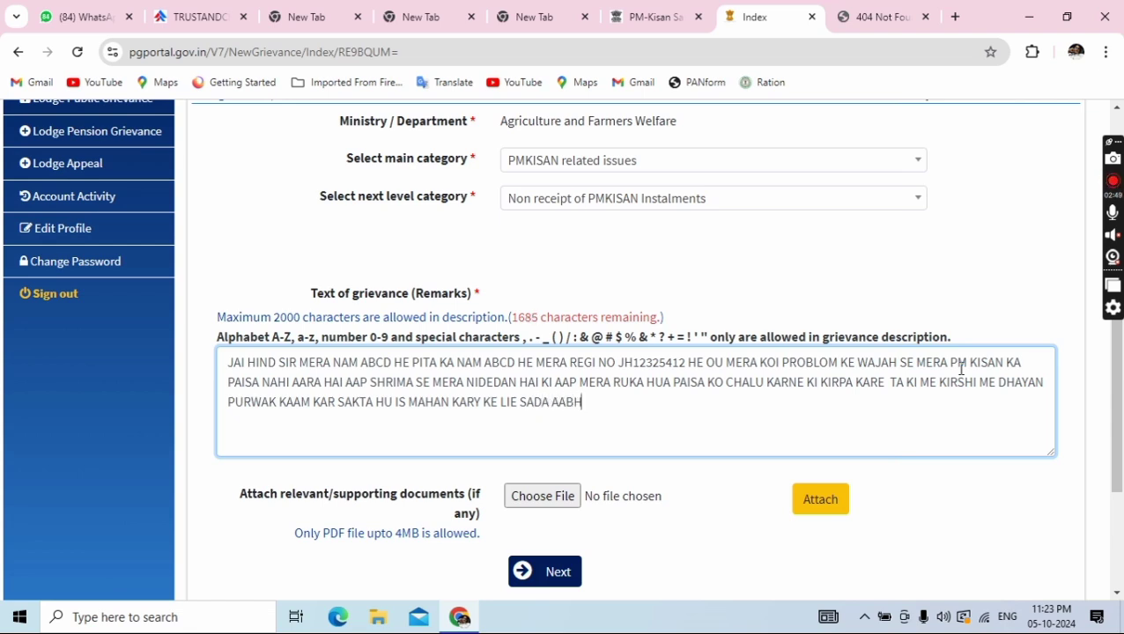
text(ARY BANA)
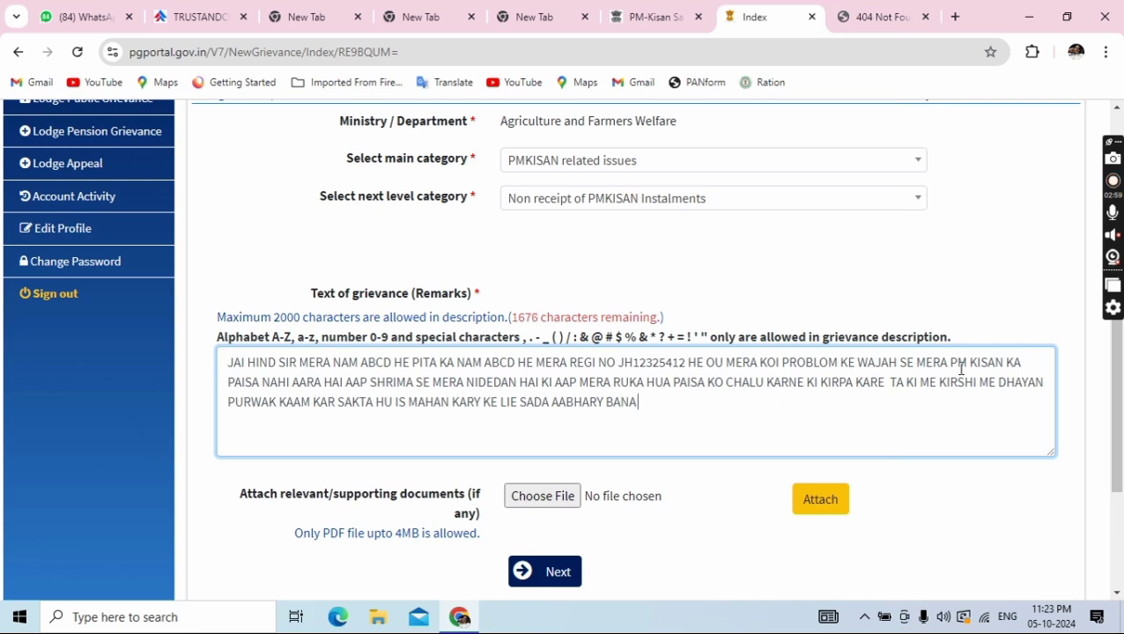
text( RAH)
key(BackSpace)
text(HUNGA)
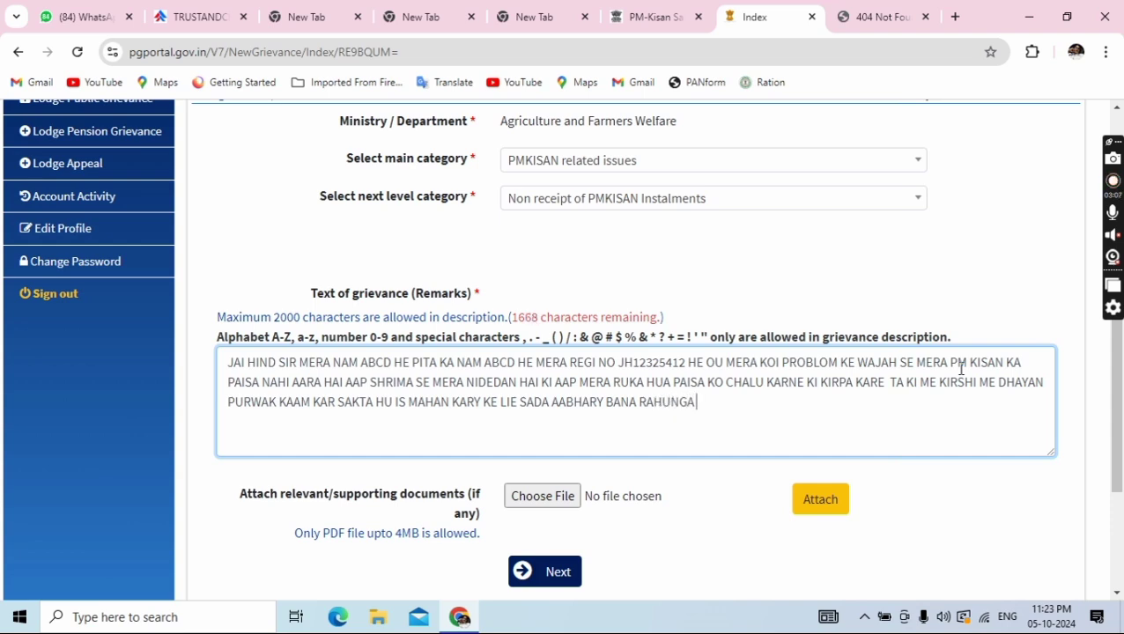
text( HAI HIND)
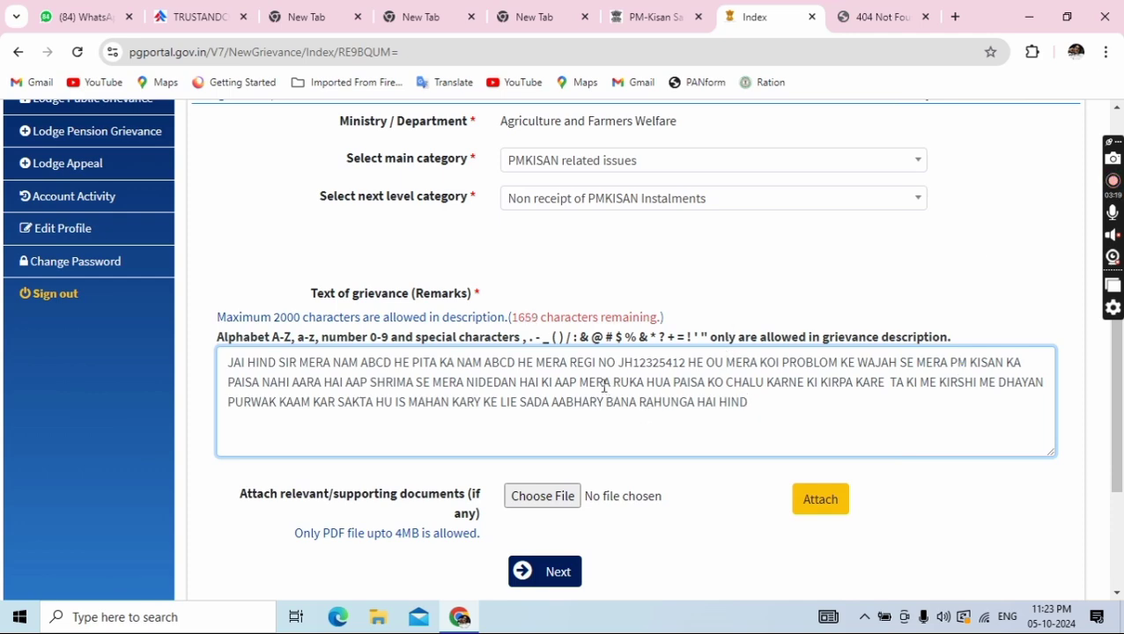
scroll(606, 390, up, 3)
scroll(635, 393, down, 5)
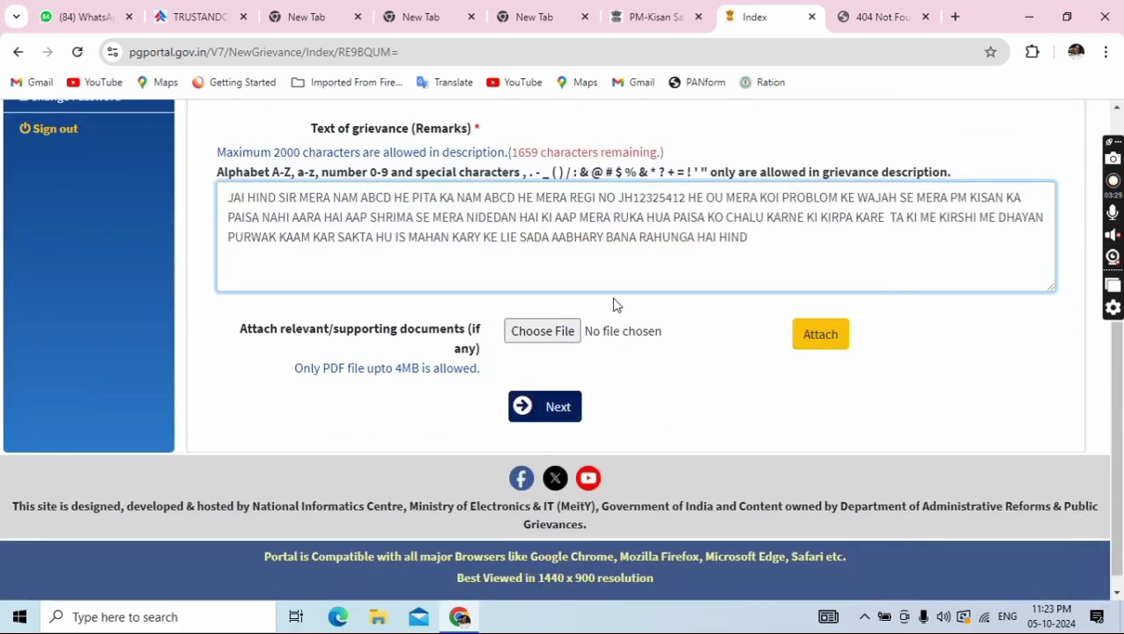
scroll(621, 313, up, 3)
scroll(626, 319, up, 2)
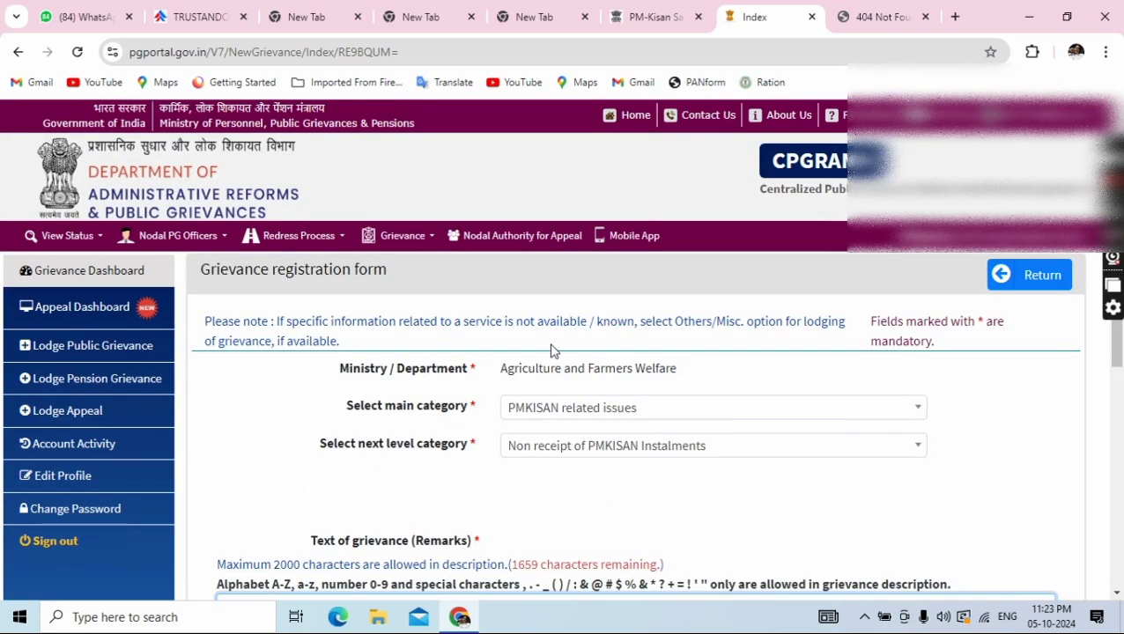